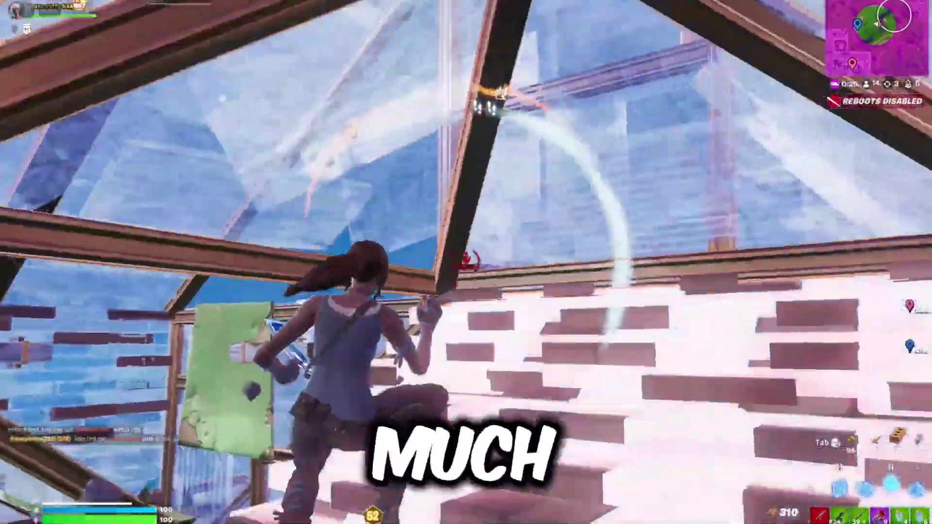
Place wood frames and builds around the player during the Fortnite build fight
click(466, 262)
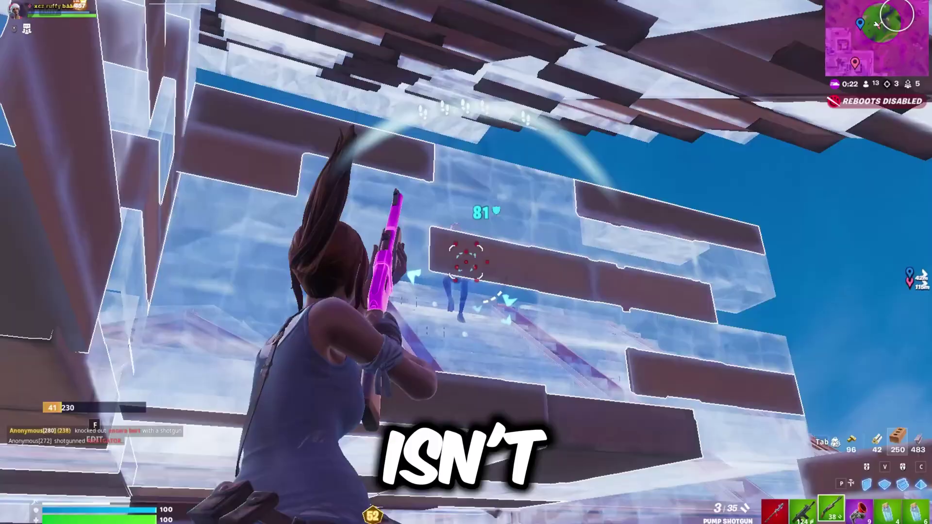
click(465, 262)
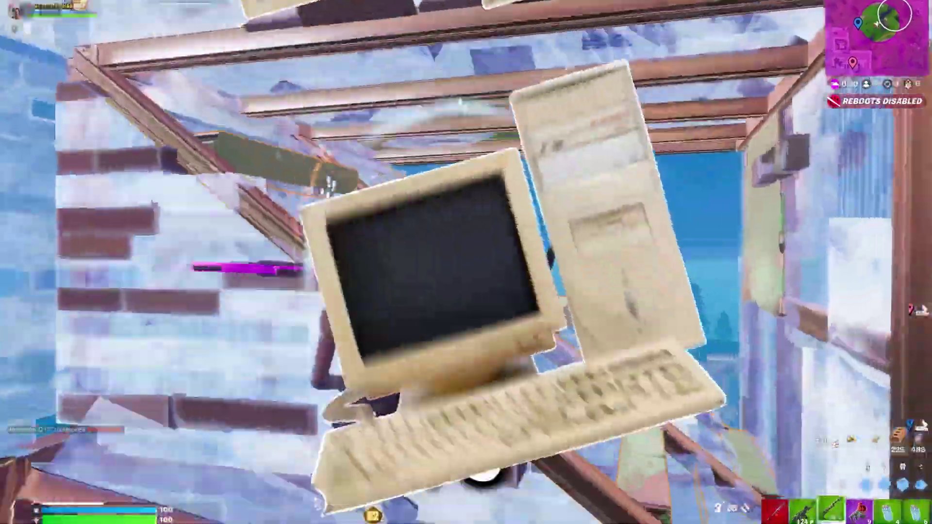
click(465, 262)
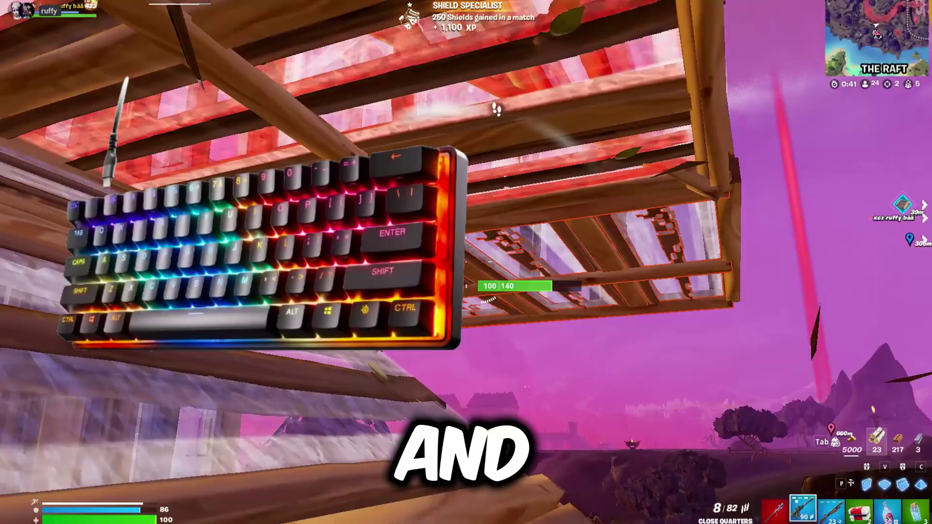
click(466, 262)
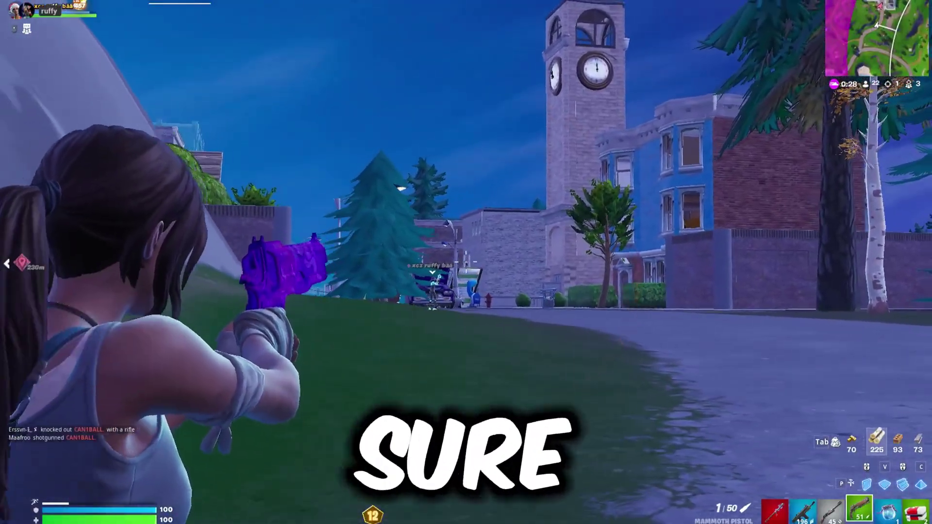
Fire the pistol and rifle at the opponent, build brick ramps, then return to the Mammoth Pistol
click(466, 262)
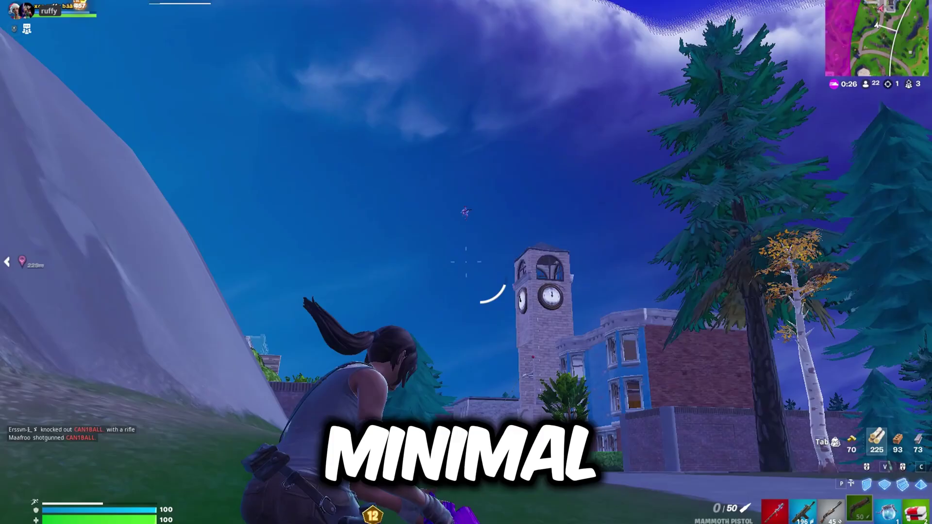
click(466, 263)
key(2)
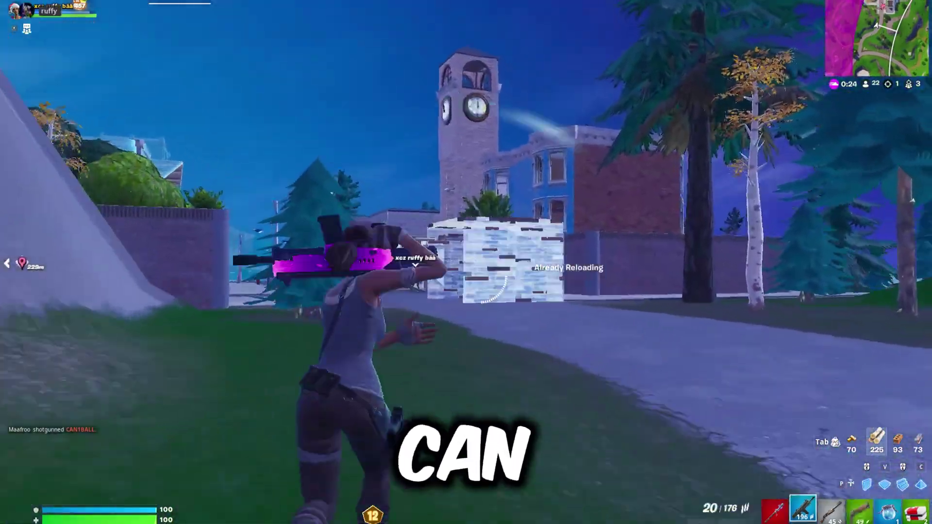
click(466, 262)
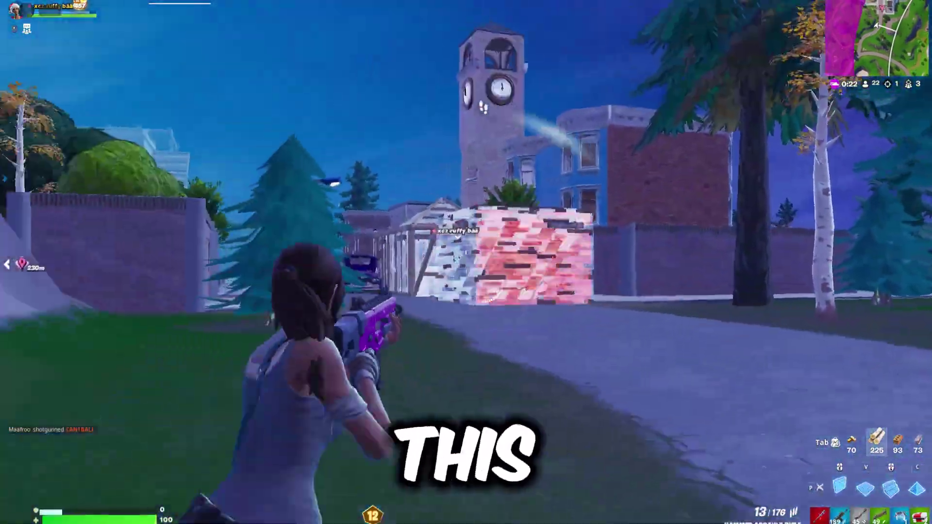
key(q)
click(466, 262)
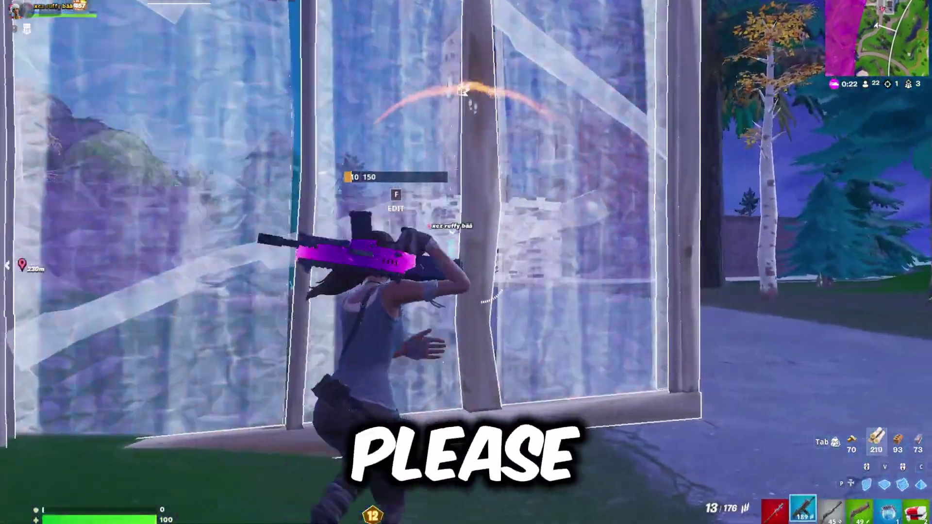
key(q)
click(466, 262)
key(4)
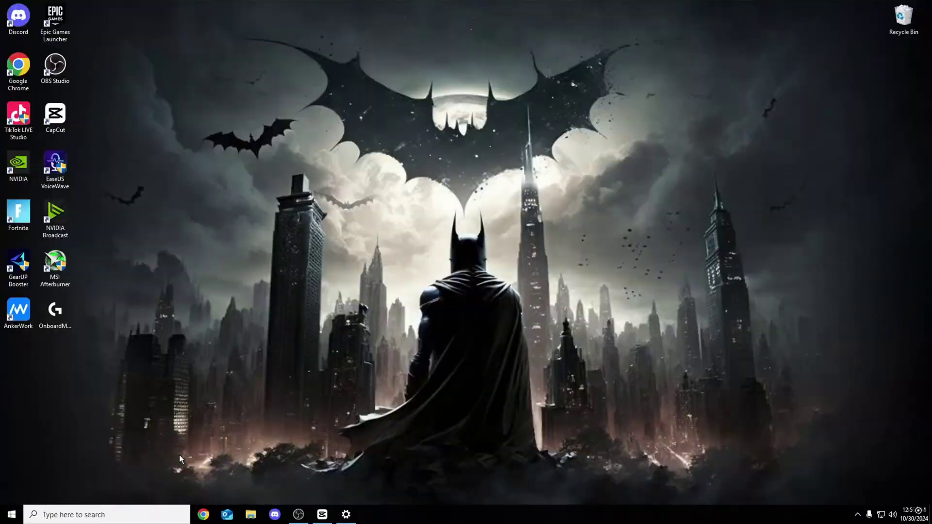
Search 'con' to launch Control Panel, then go to Ease of Access > Ease of Access Centre
click(133, 514)
click(503, 198)
key(super)
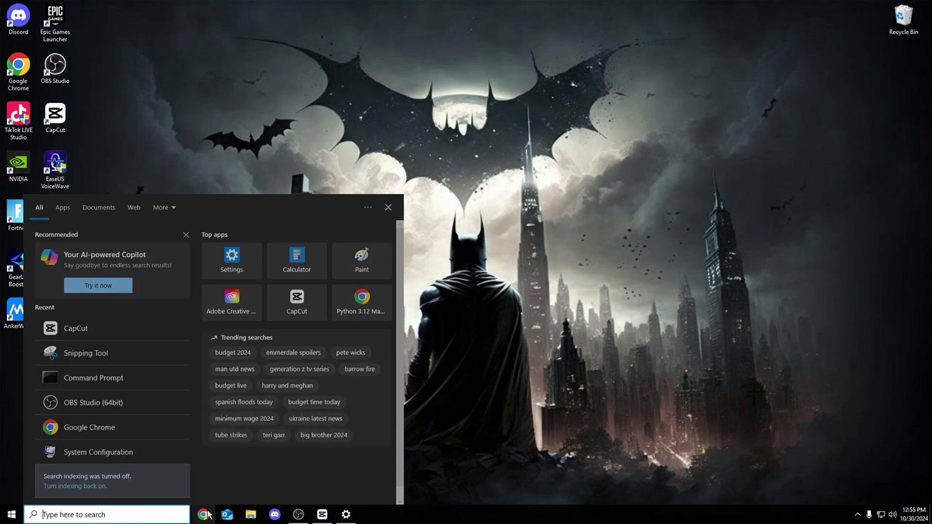
text(con)
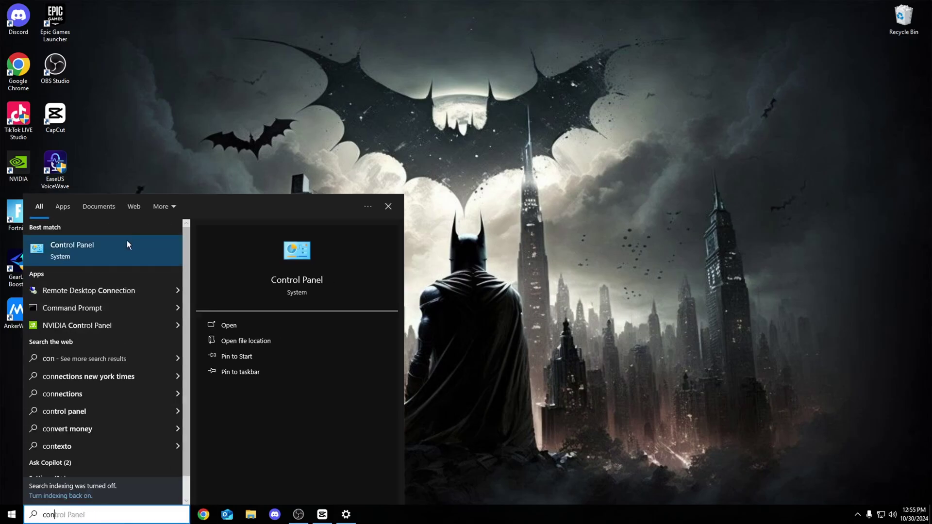
click(127, 240)
click(444, 284)
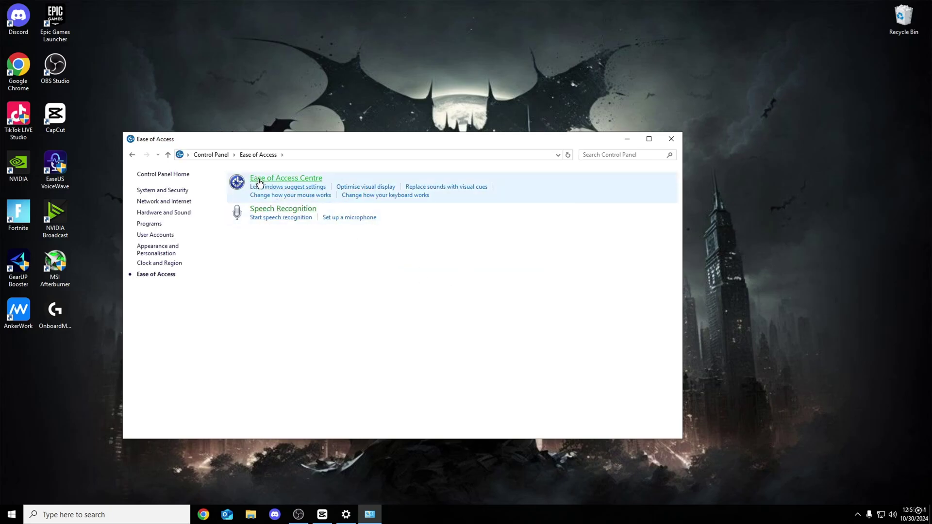
click(286, 179)
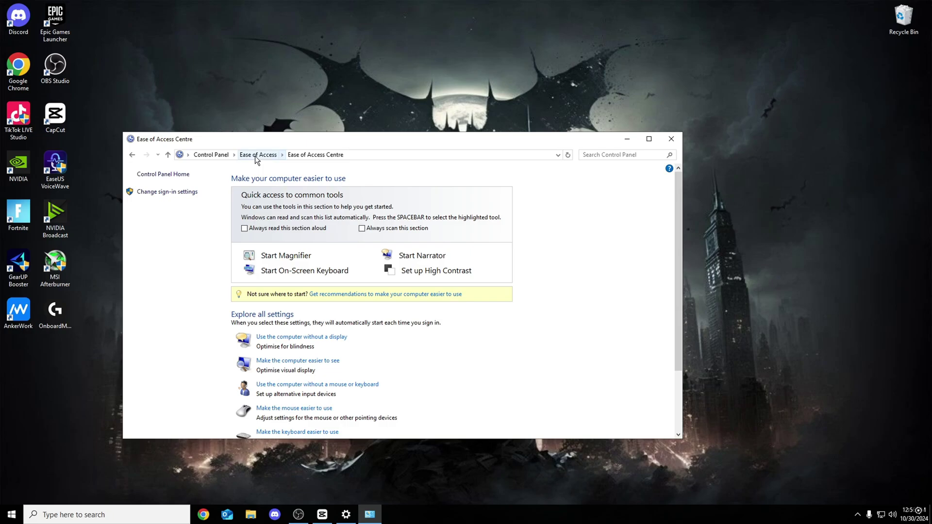
Go from 'Make the mouse easier to use' to the Set up Mouse Keys page
click(289, 412)
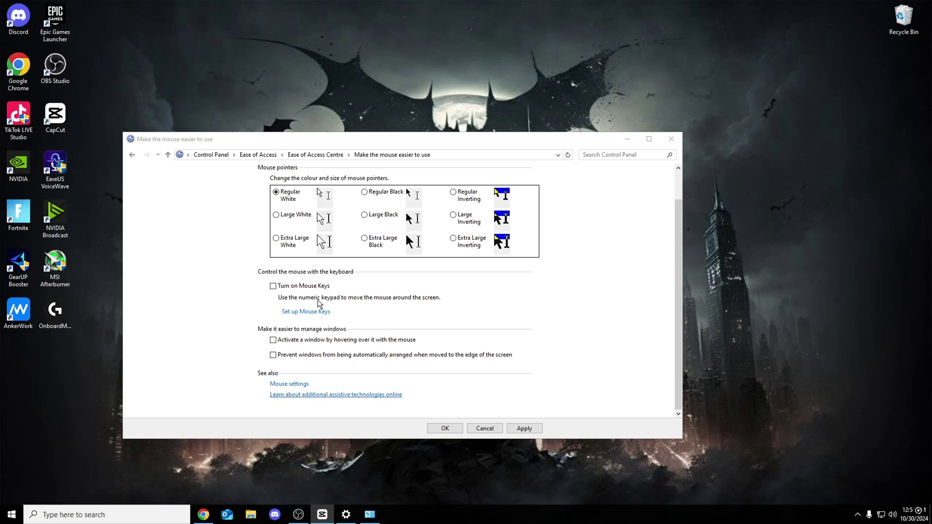
click(293, 313)
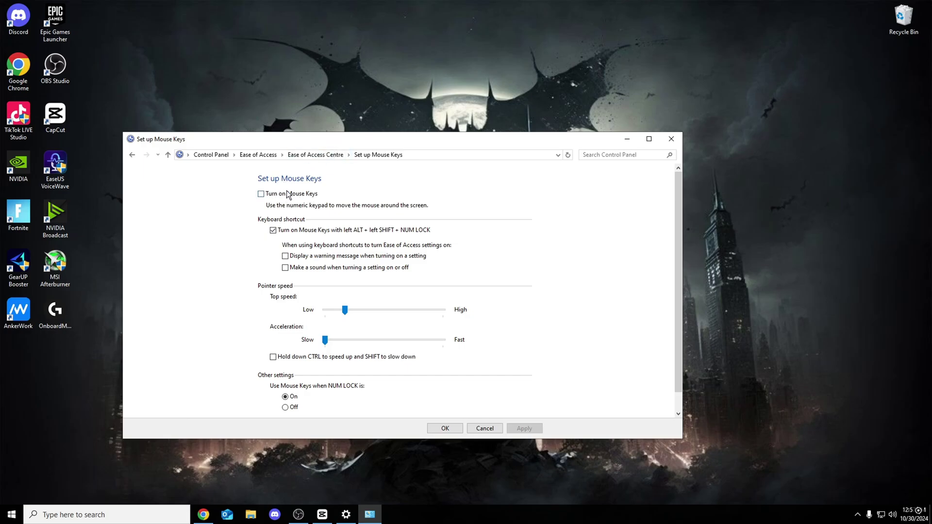
Uncheck 'Turn on Mouse Keys with left ALT + left SHIFT + NUM LOCK'
click(285, 233)
Return the Mouse Keys acceleration slider to Slow and apply the changes
click(382, 342)
drag(385, 341, 481, 333)
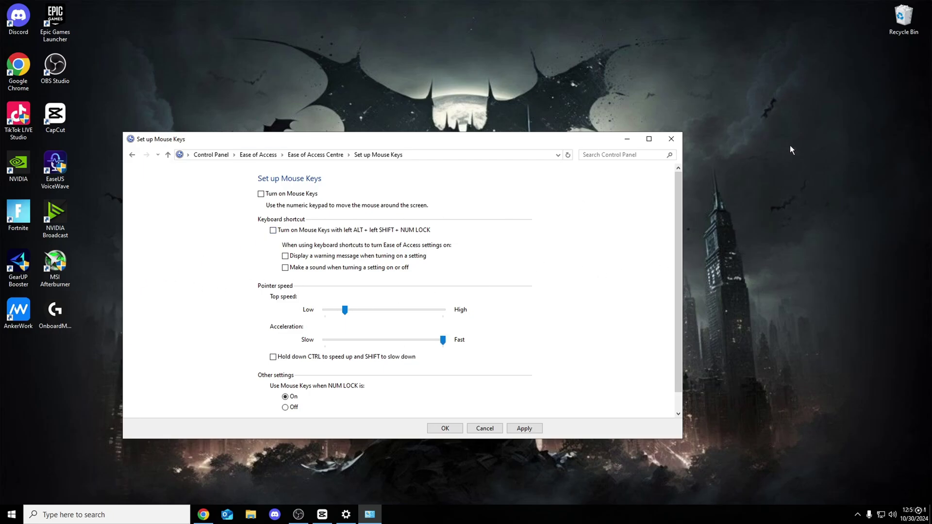
drag(441, 339, 300, 334)
key(Right)
key(Right)
key(Right)
key(Right)
drag(369, 343, 307, 339)
click(524, 428)
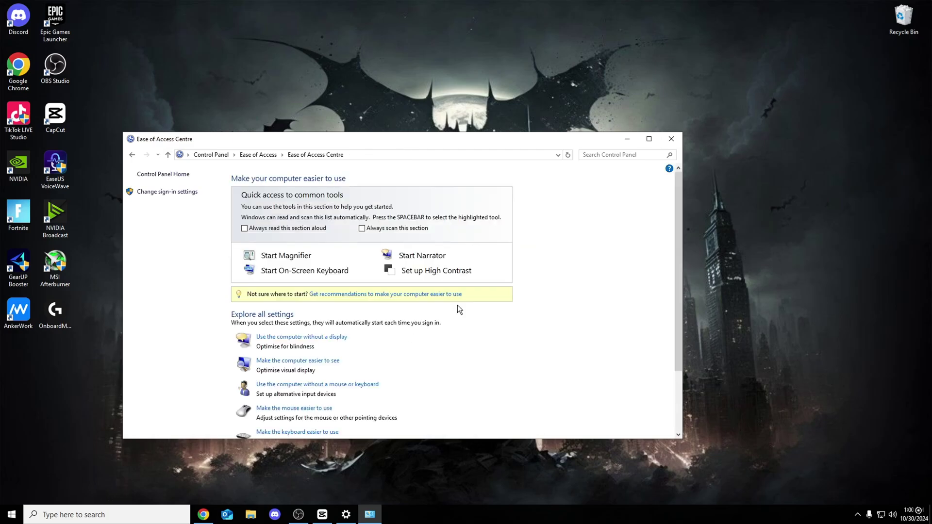
Close Control Panel and search 'mouse settings' to open the additional mouse options
click(672, 140)
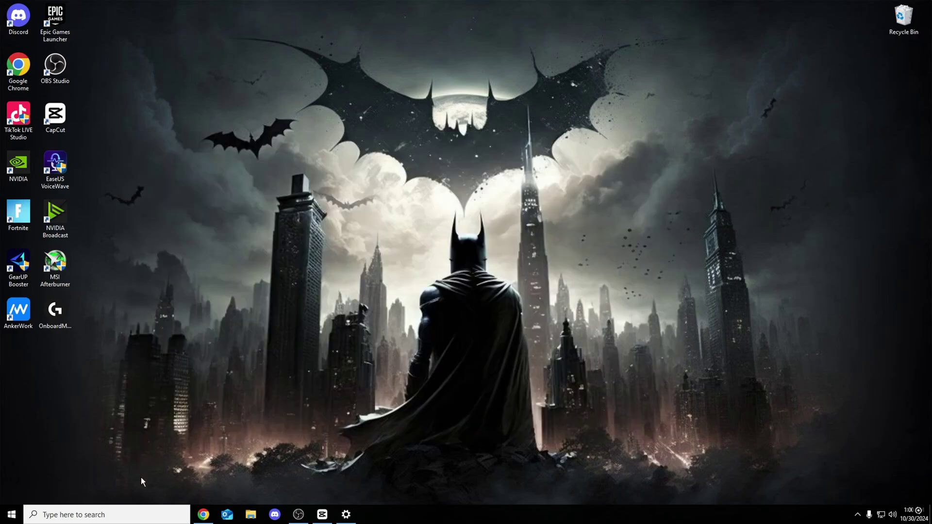
click(148, 519)
text(mouse settings)
click(115, 246)
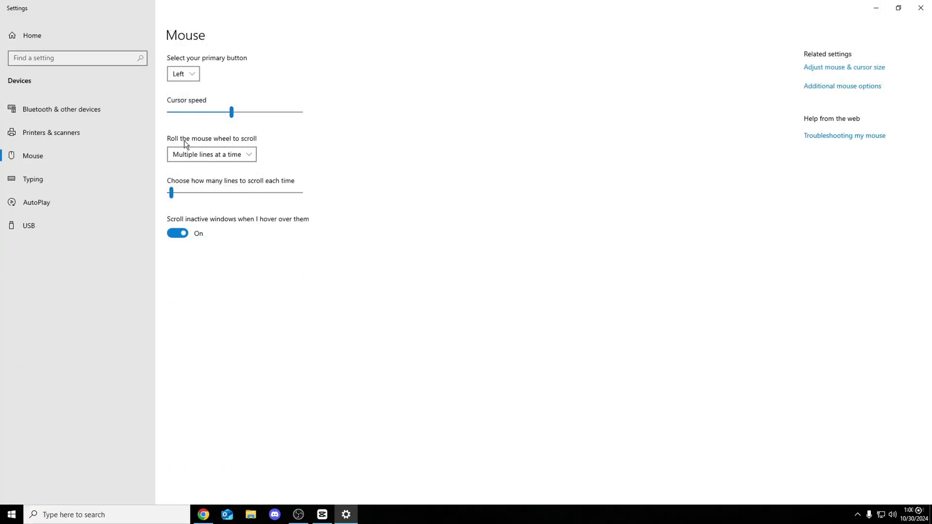
click(816, 90)
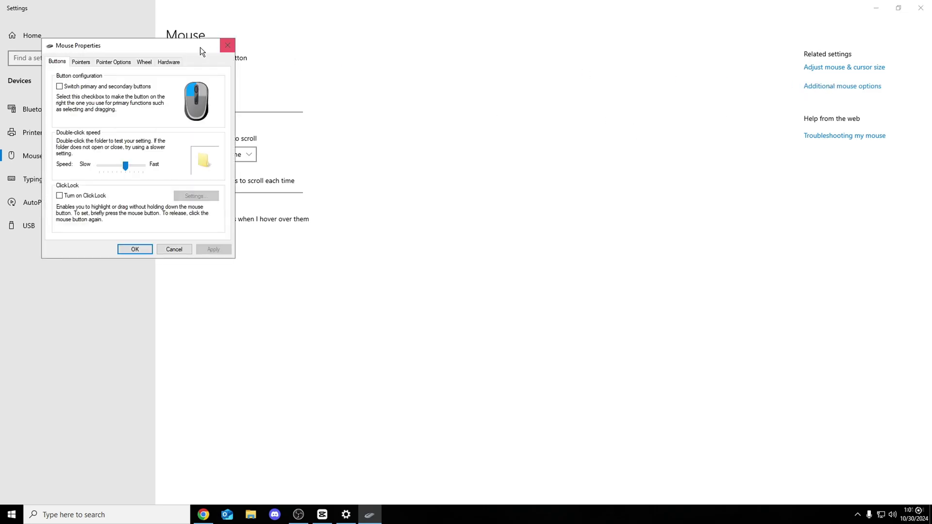
Turn off Enhance pointer precision under Pointer Options, apply, and close both windows
drag(200, 48, 421, 40)
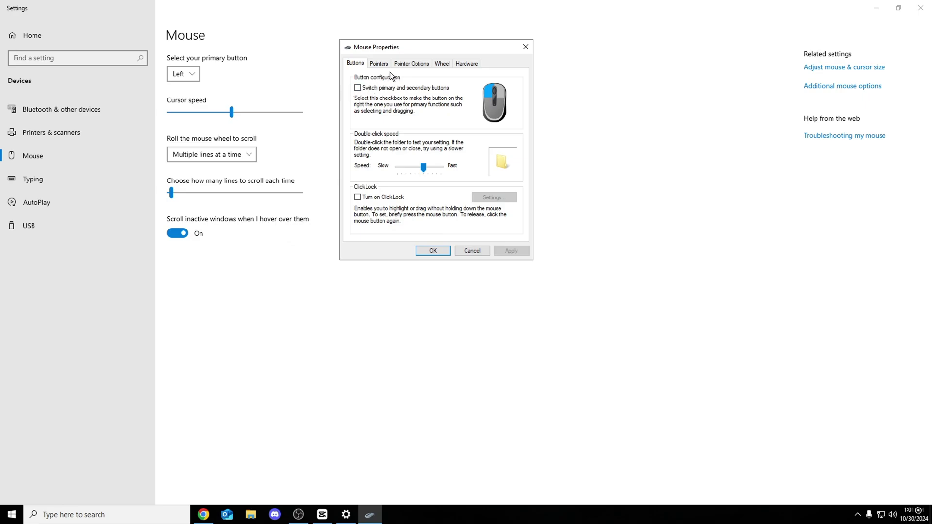
click(403, 63)
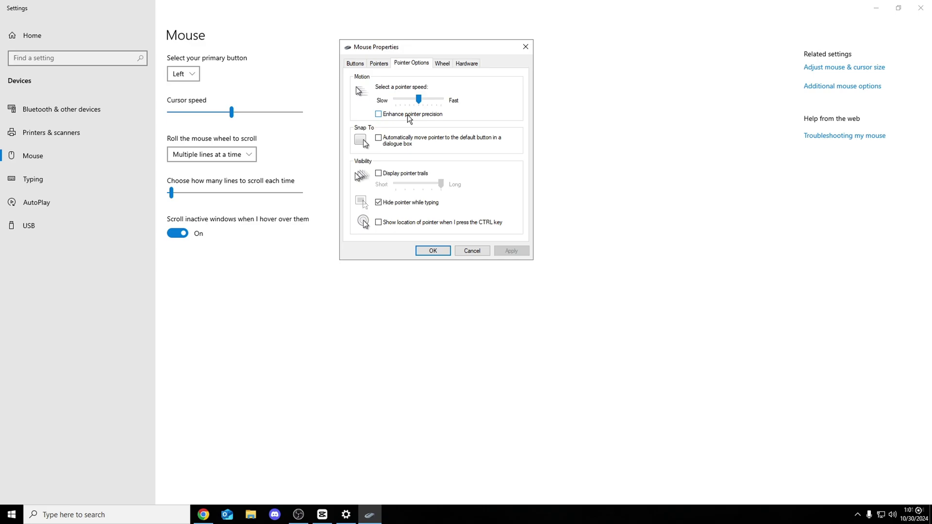
click(393, 111)
click(391, 111)
click(512, 250)
click(921, 7)
click(525, 47)
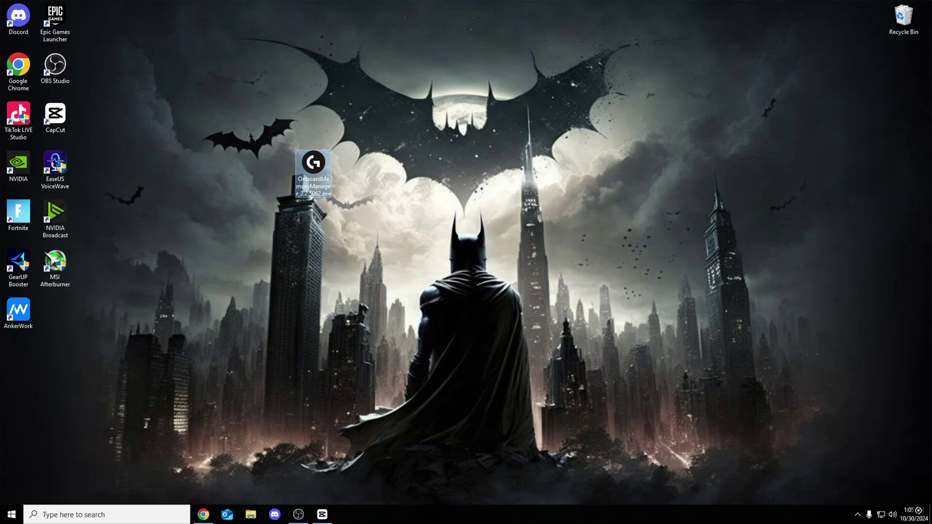
right_click(507, 515)
click(553, 475)
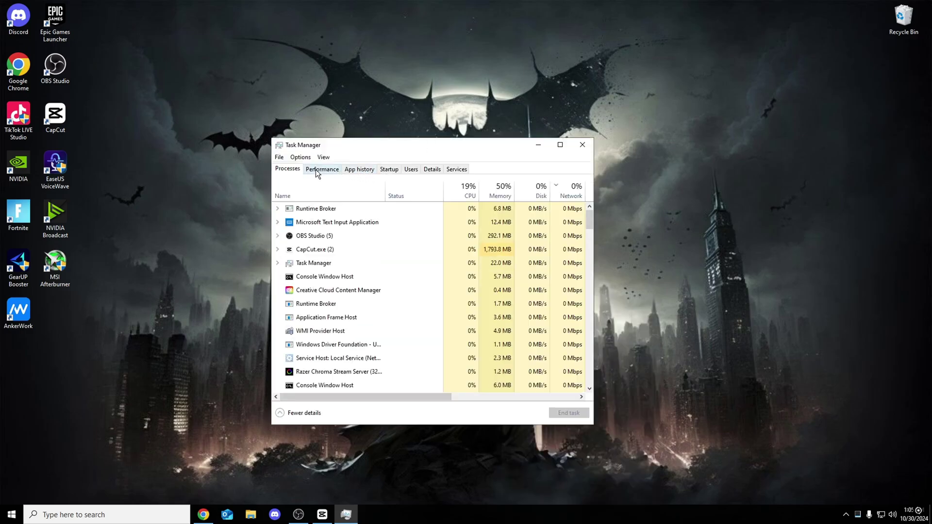
click(318, 170)
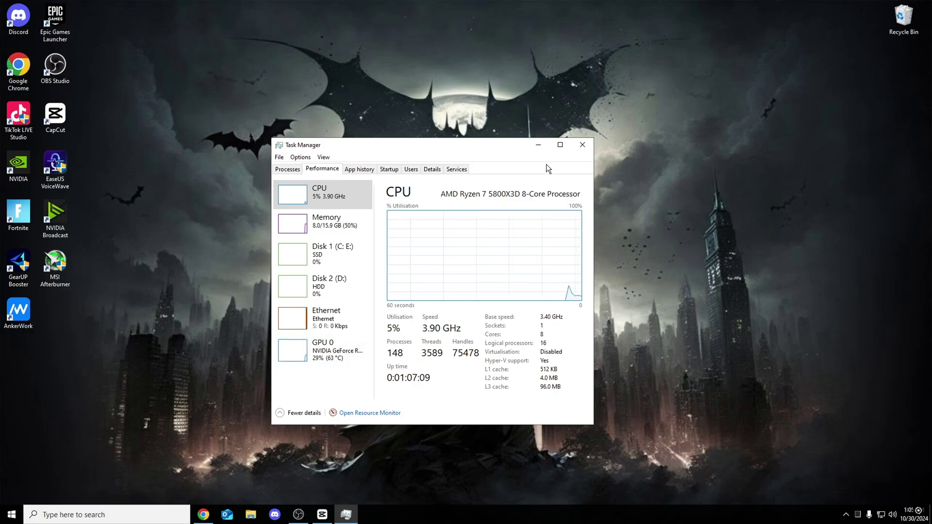
click(582, 145)
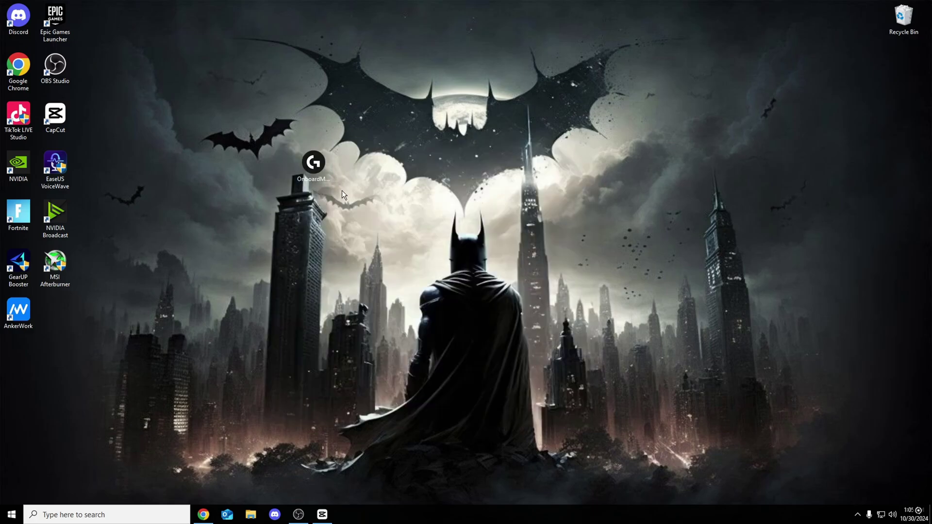
Launch Onboard Memory Manager and display the PRO X Wireless settings at 800 DPI, 1000 Hz
double_click(319, 166)
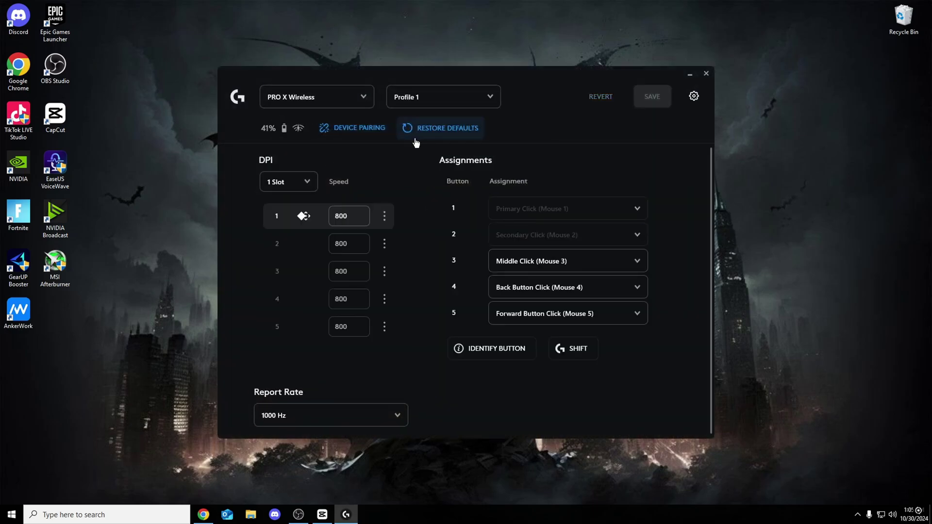
click(690, 75)
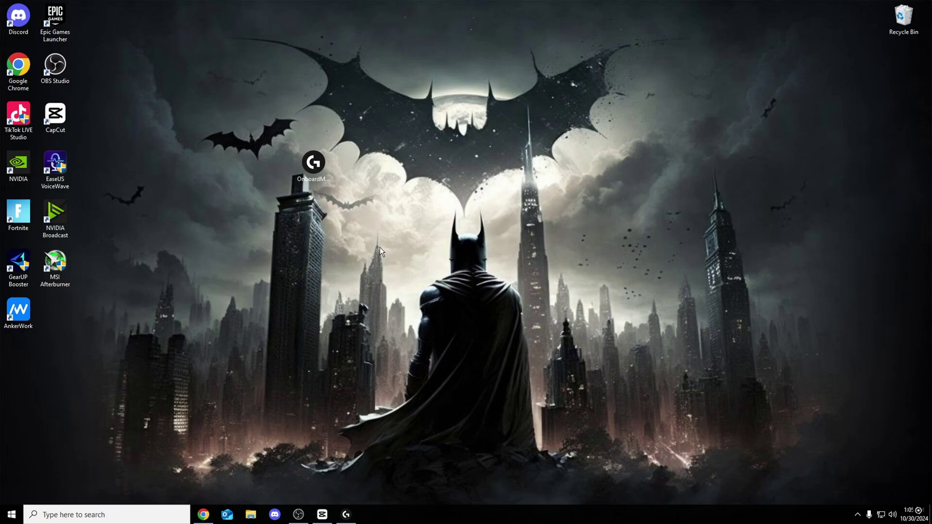
click(310, 164)
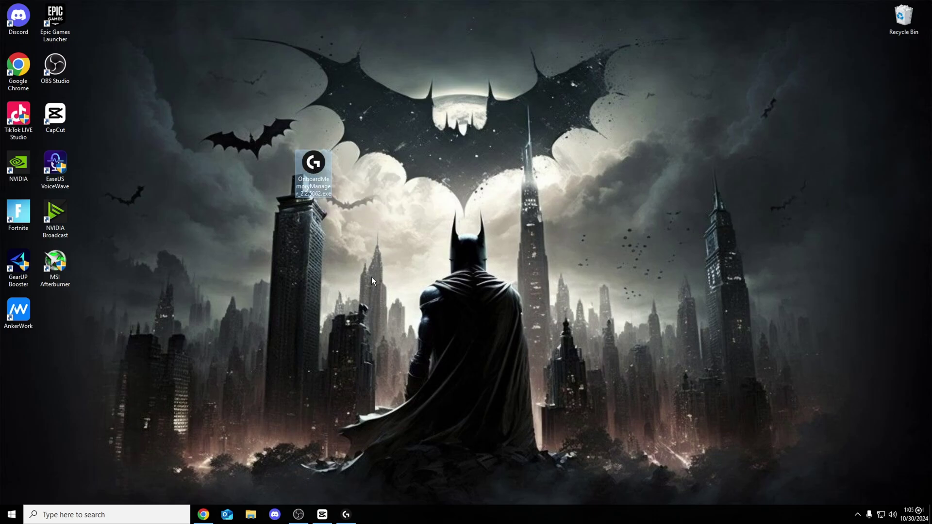
click(346, 514)
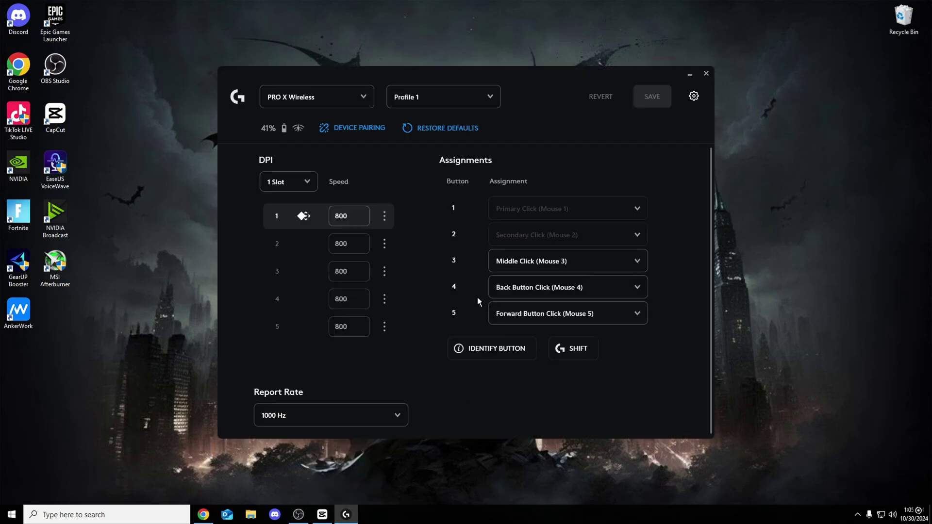
click(689, 77)
drag(366, 246, 340, 323)
click(346, 515)
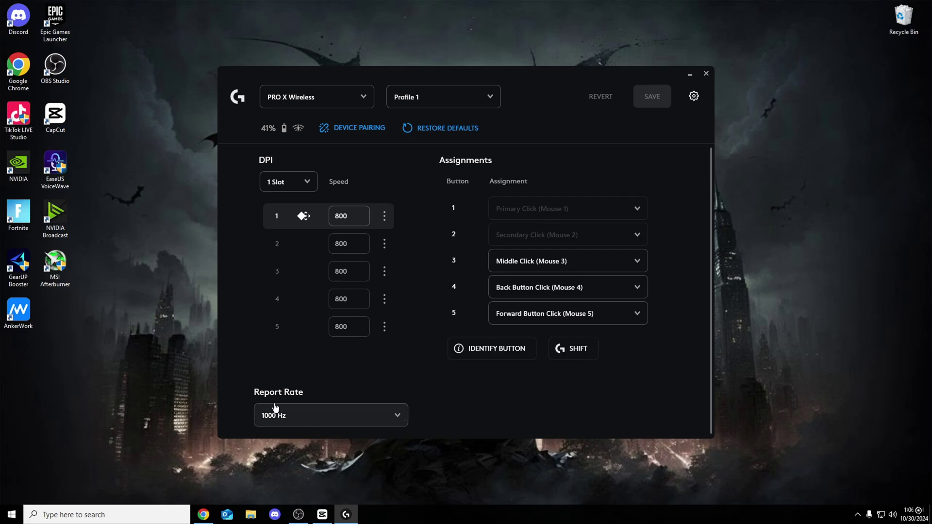
Cycle the Report Rate through 125, 250 and 500 Hz, ending back at 1000 Hz
click(311, 414)
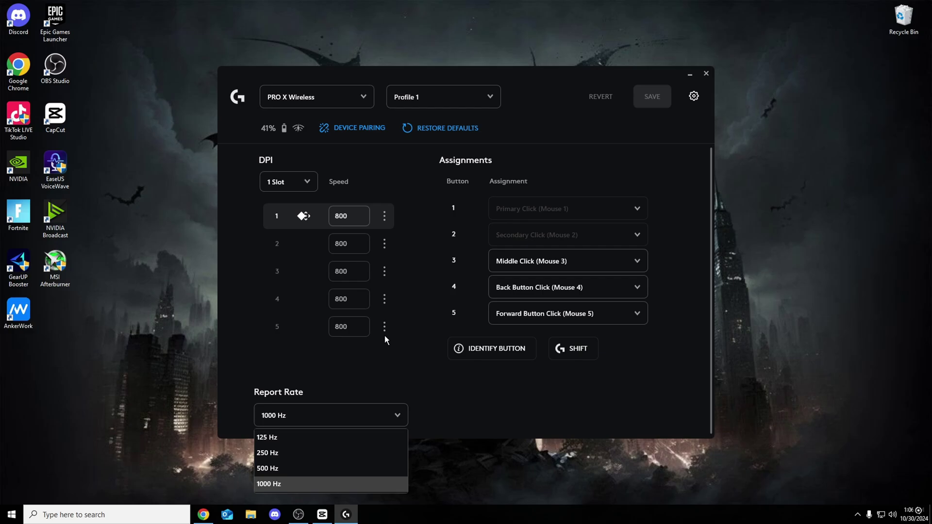
click(366, 437)
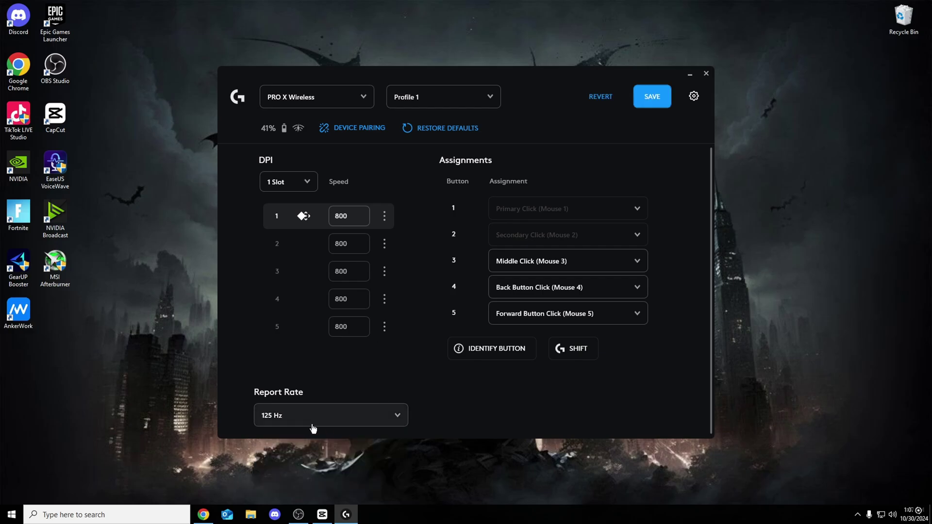
click(338, 422)
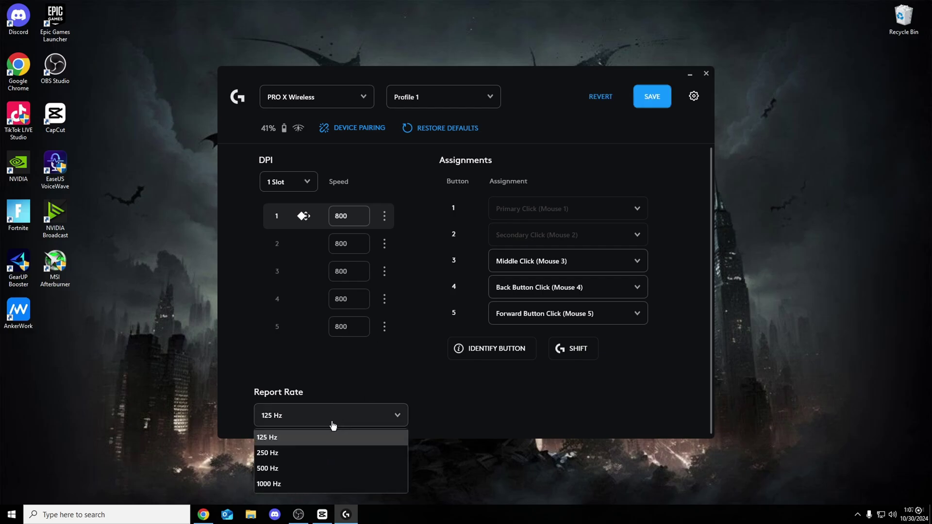
click(321, 450)
click(289, 419)
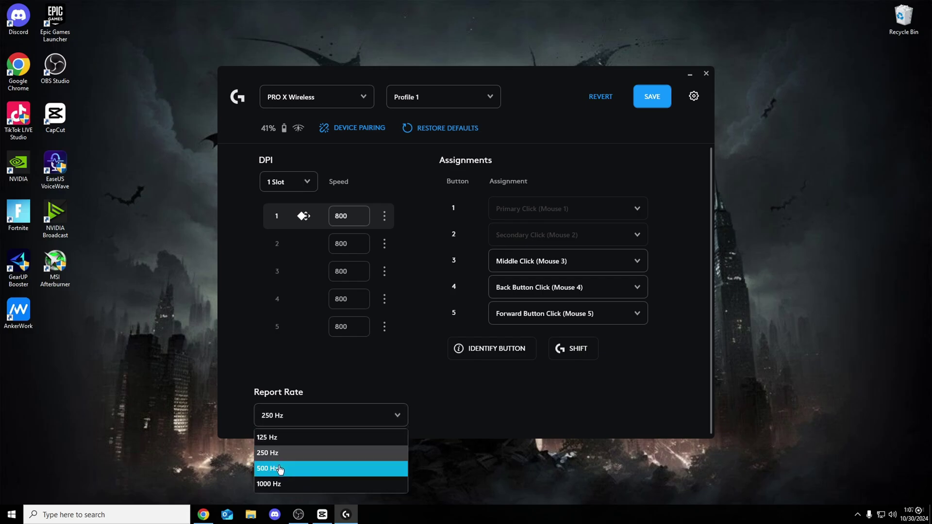
click(308, 466)
click(307, 418)
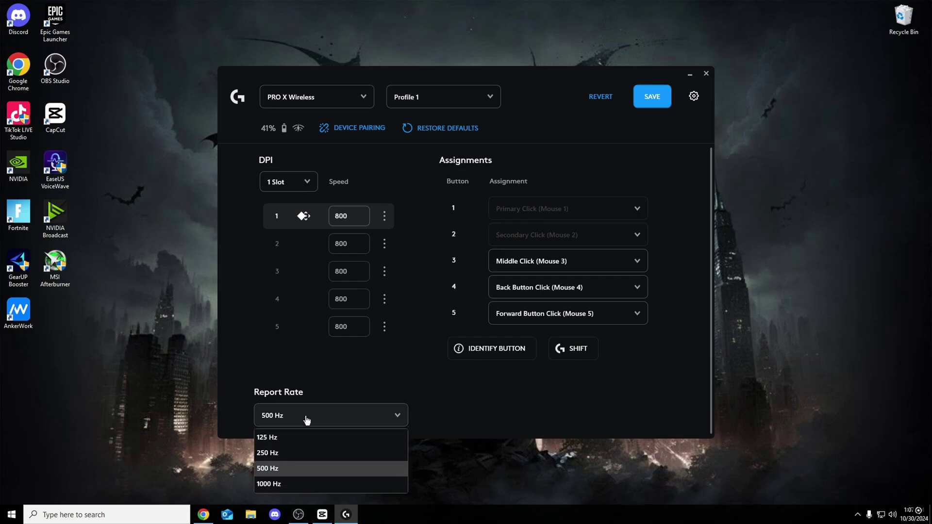
click(278, 485)
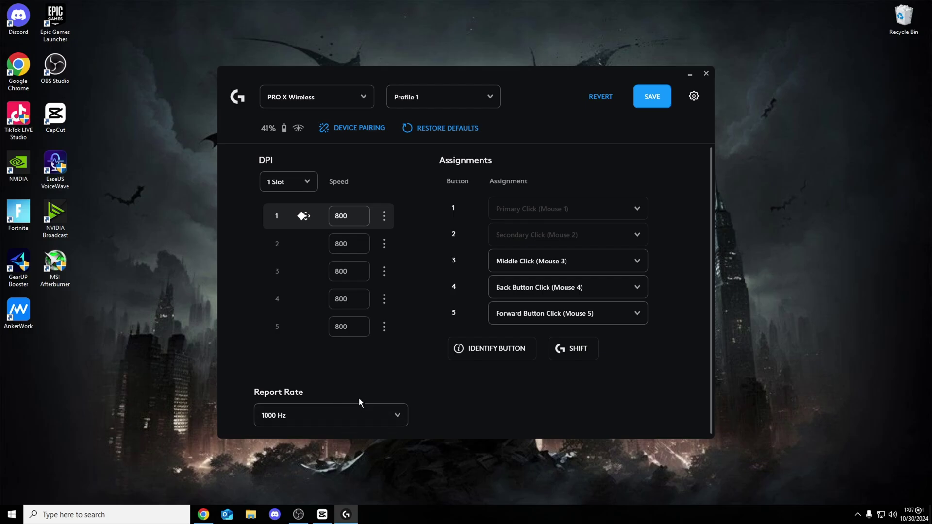
Save the 1000 Hz settings, minimise the manager, and place its exe icon beside AnkerWork
drag(566, 70, 601, 112)
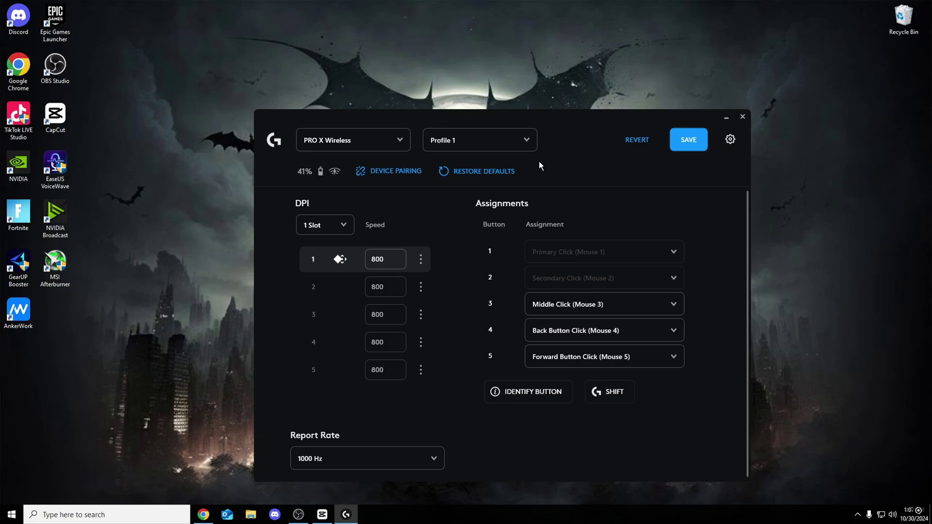
mouse_move(654, 117)
mouse_down()
mouse_move(669, 128)
mouse_move(656, 105)
mouse_up()
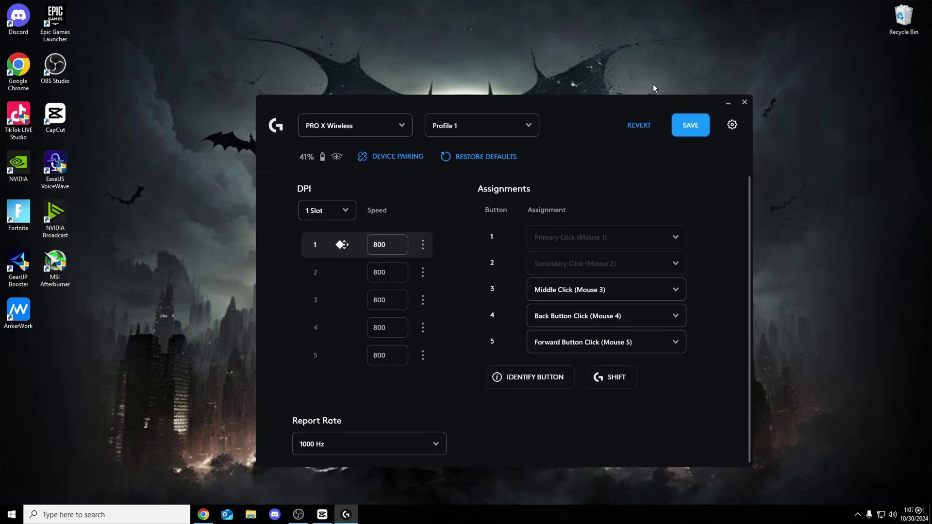
click(697, 116)
click(728, 103)
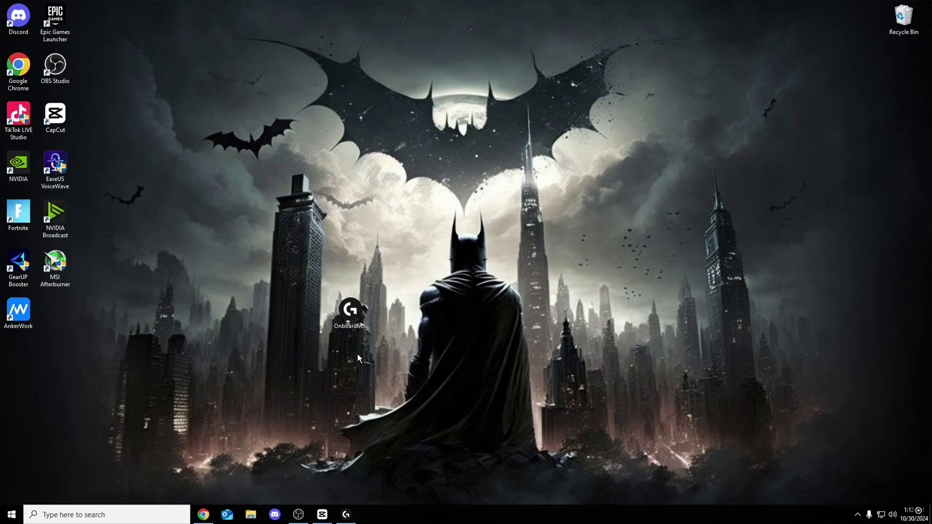
drag(359, 316, 164, 283)
drag(89, 311, 74, 318)
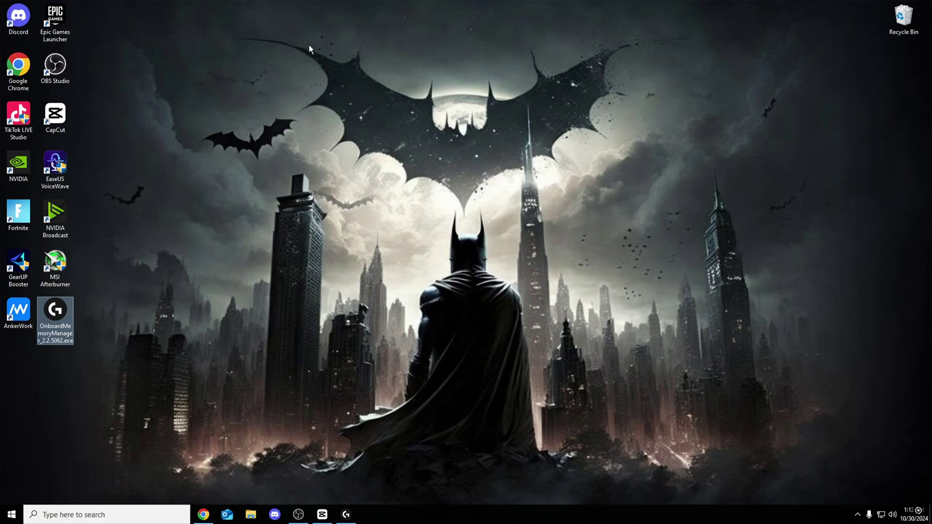
Search 'raz' to launch Razer Synapse and open the Razer Huntsman Mini's Customize page
click(150, 513)
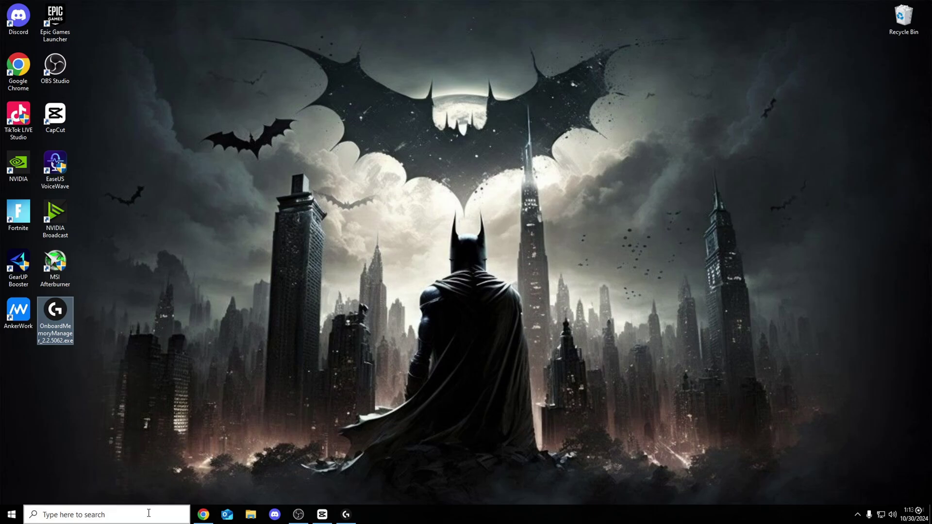
text(raz)
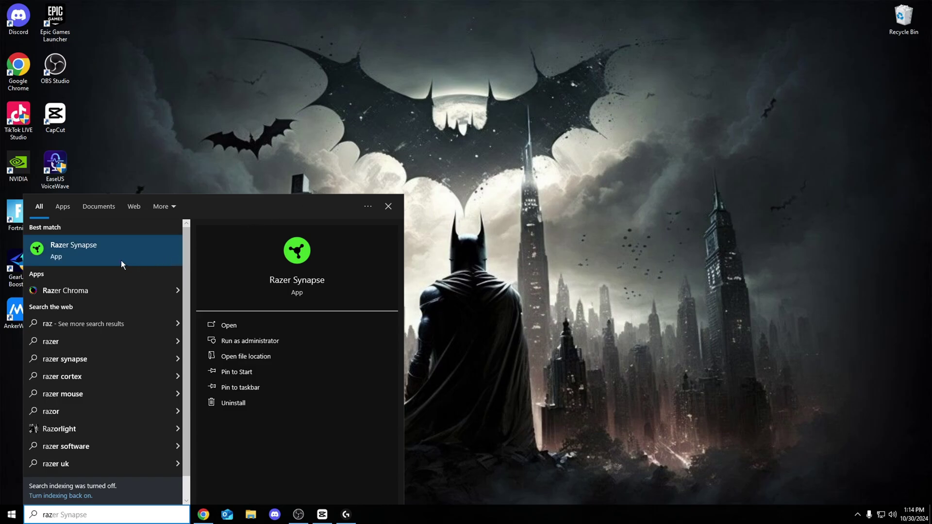
click(78, 252)
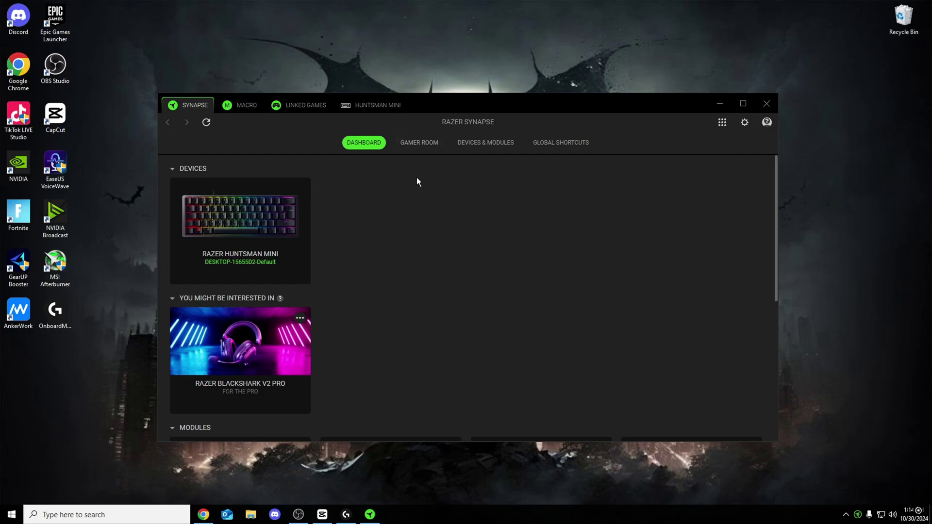
click(279, 223)
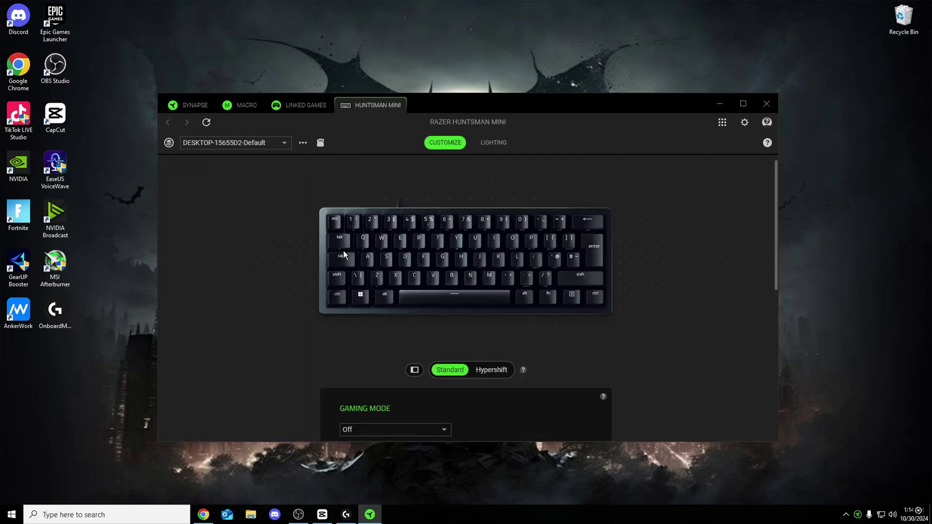
Confirm the Huntsman Mini lighting is at brightness 0 with the Static effect, then close Synapse
click(485, 146)
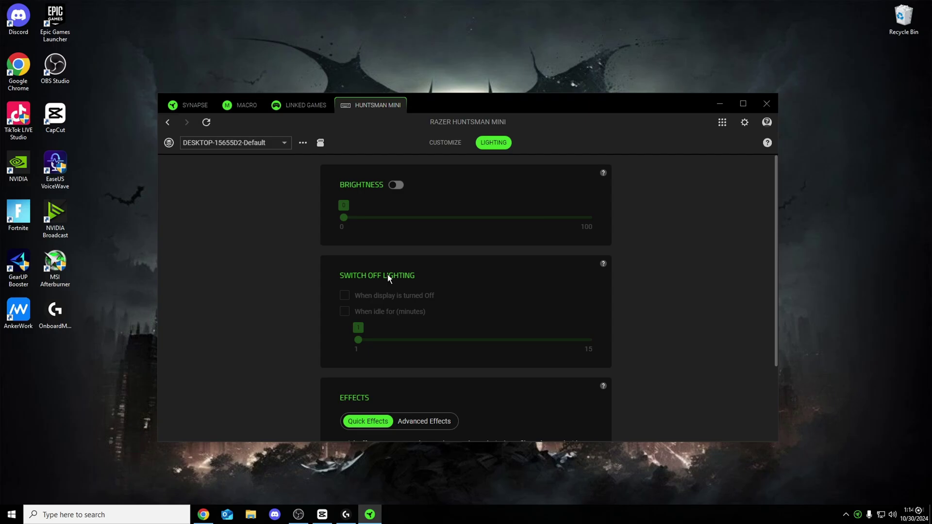
scroll(374, 343, down, 2)
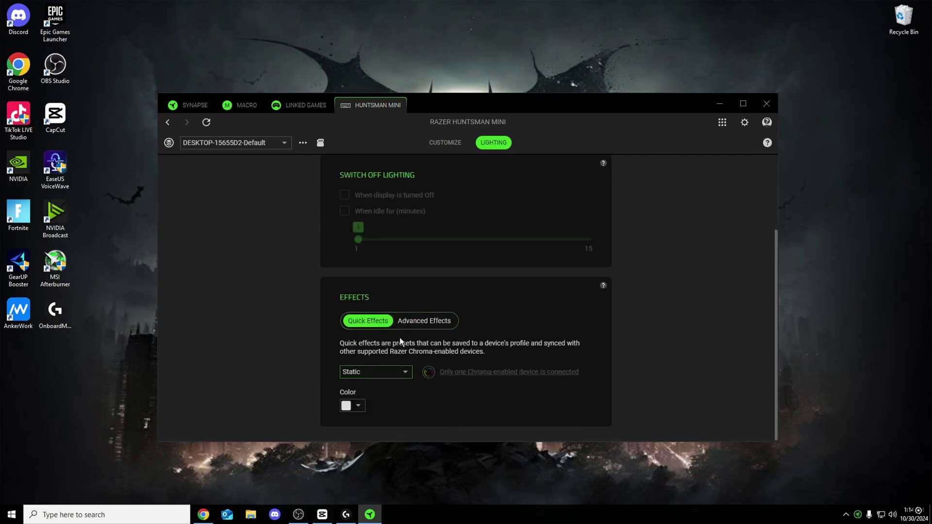
click(398, 371)
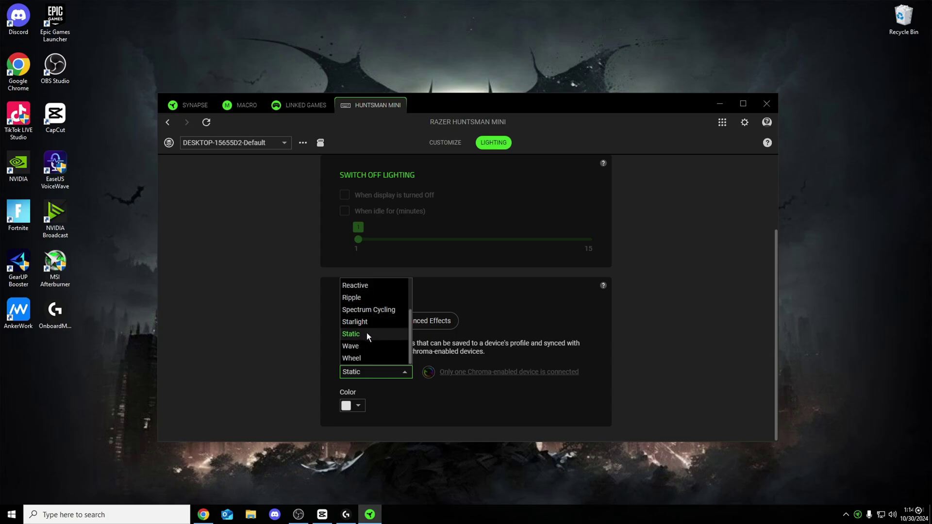
click(511, 321)
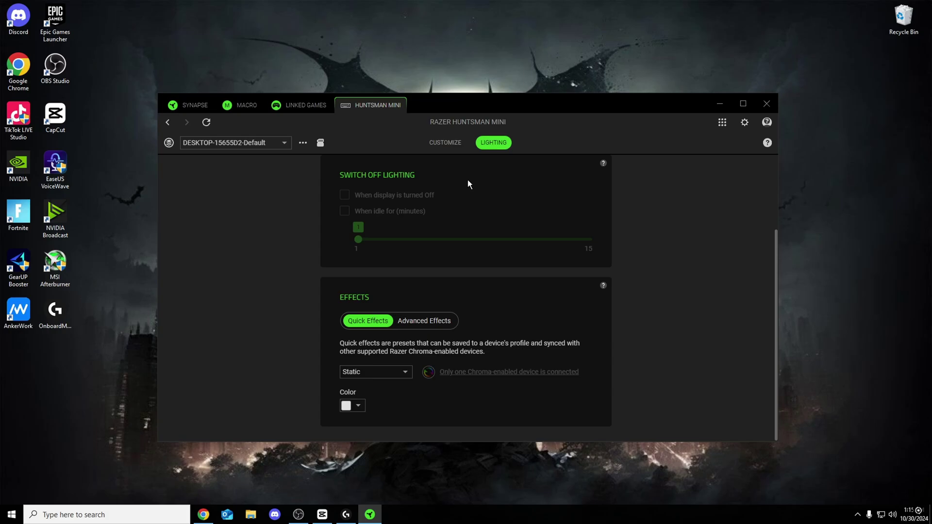
scroll(392, 256, up, 2)
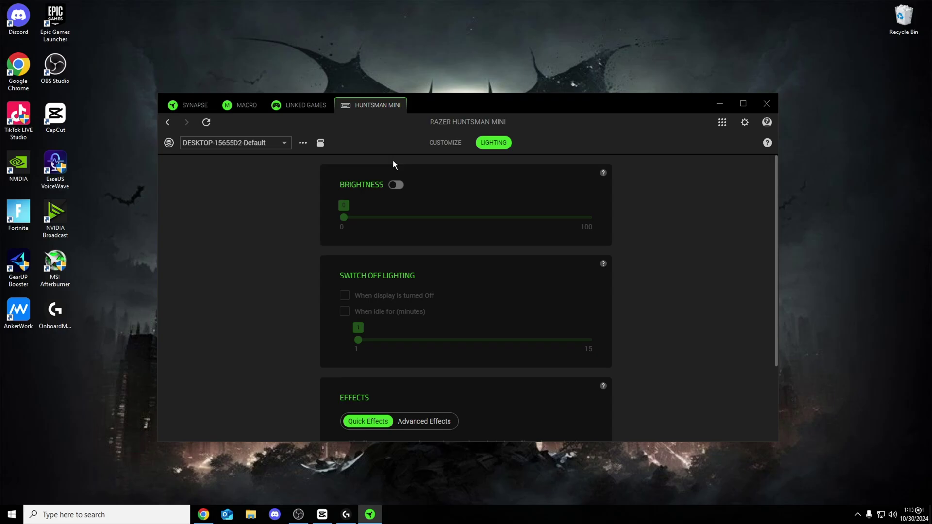
click(760, 104)
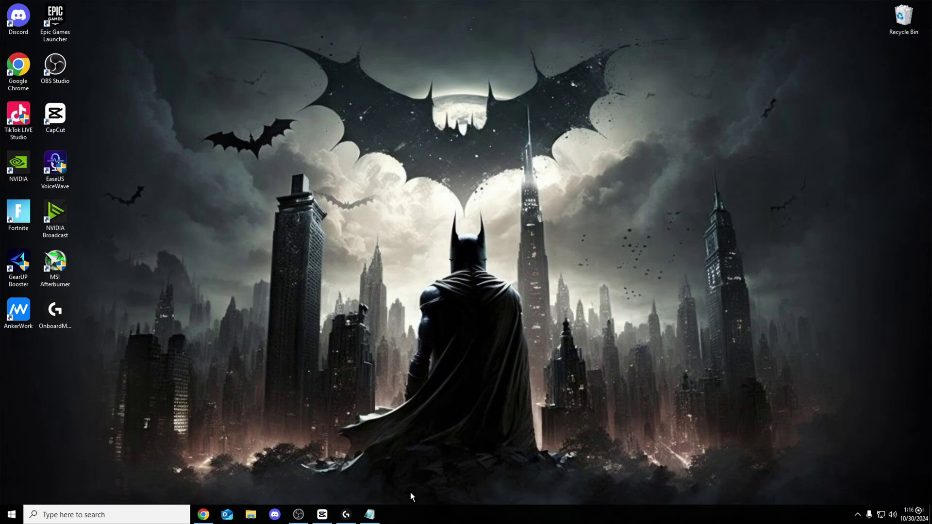
Bring back Notepad's InitialDelay and RepeatDelay reg add lines and search Windows for 'cmd'
click(370, 514)
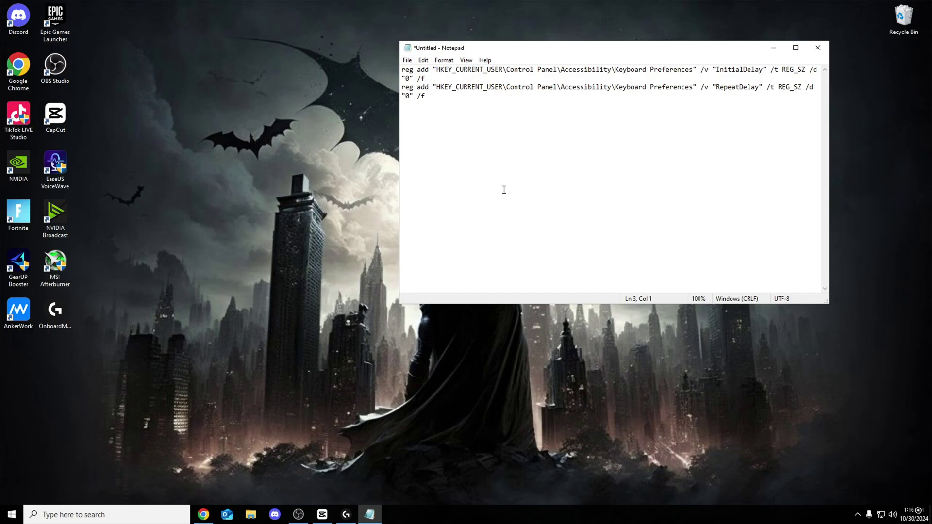
key(ctrl+a)
click(580, 152)
click(30, 519)
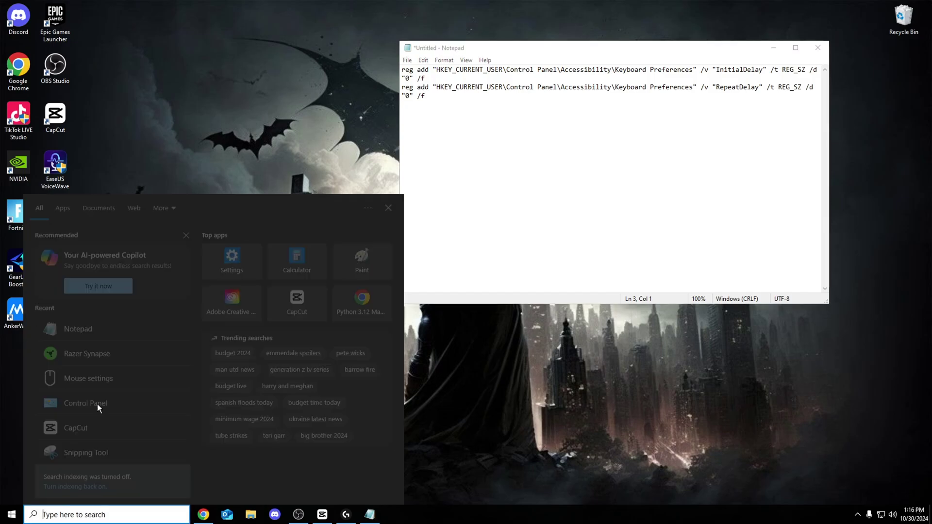
text(cmd)
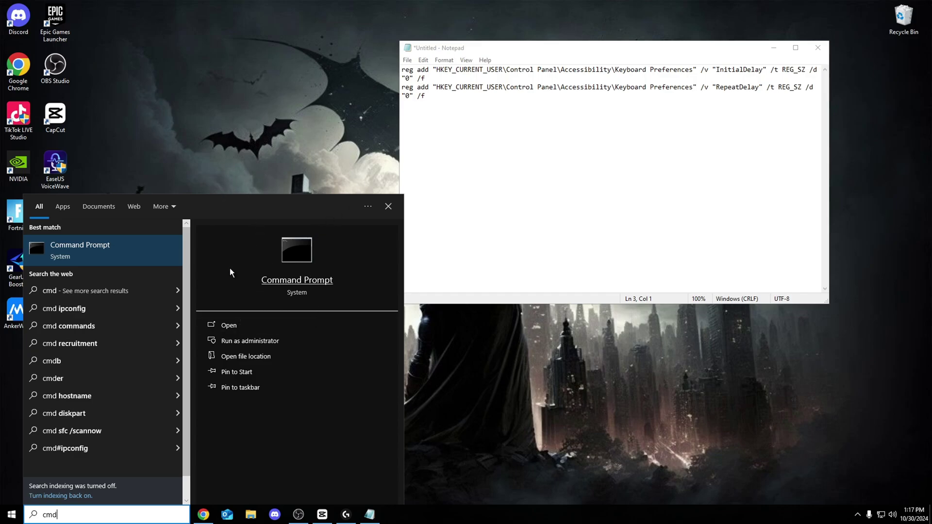
Launch Command Prompt as administrator and arrange it beside the Notepad window
click(241, 342)
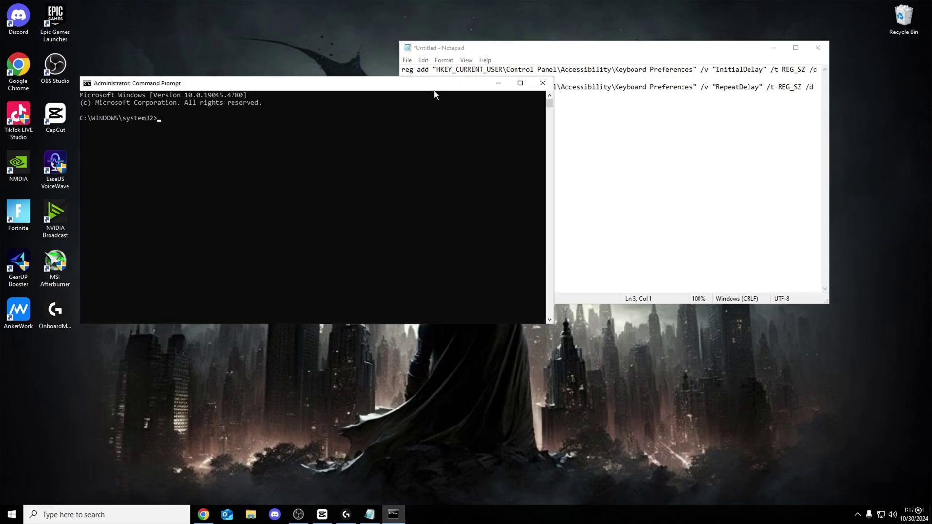
drag(434, 90, 386, 63)
key(super+c)
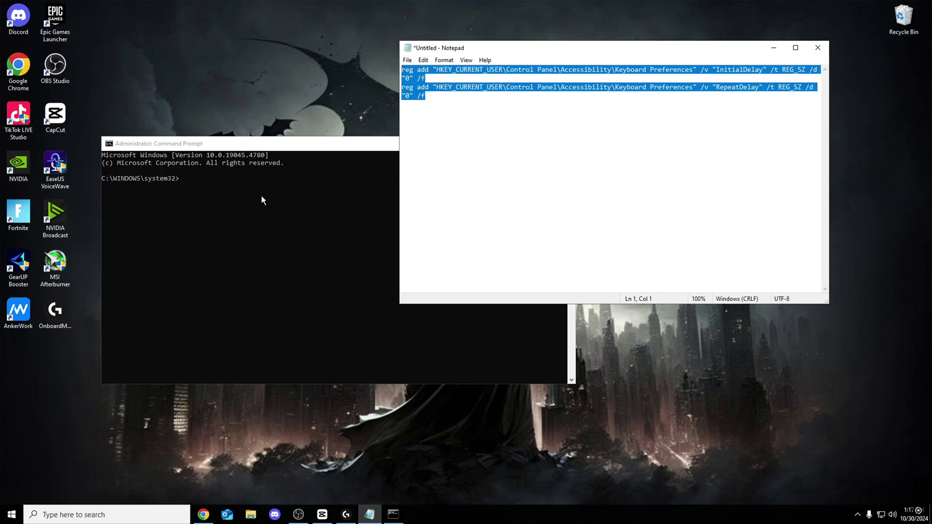
drag(717, 48, 727, 36)
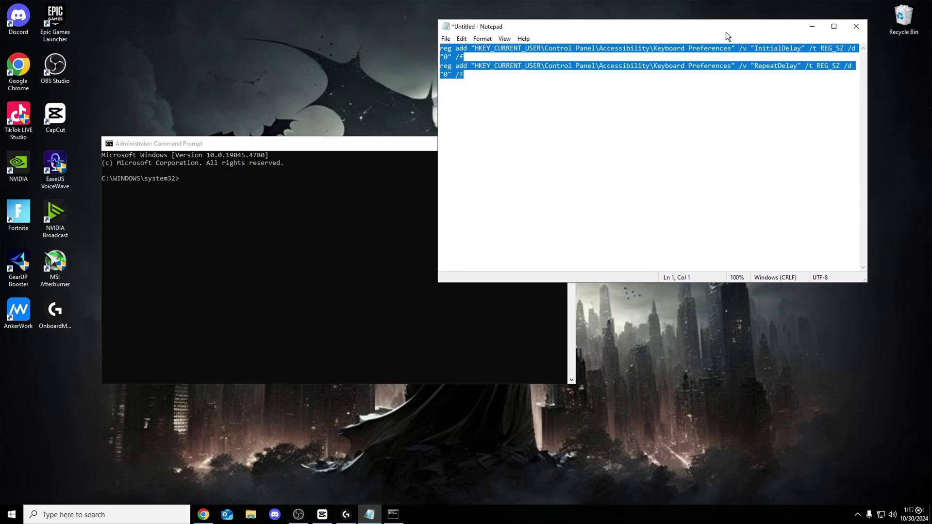
Paste and run both reg add commands zeroing InitialDelay and RepeatDelay, then close Command Prompt
click(218, 181)
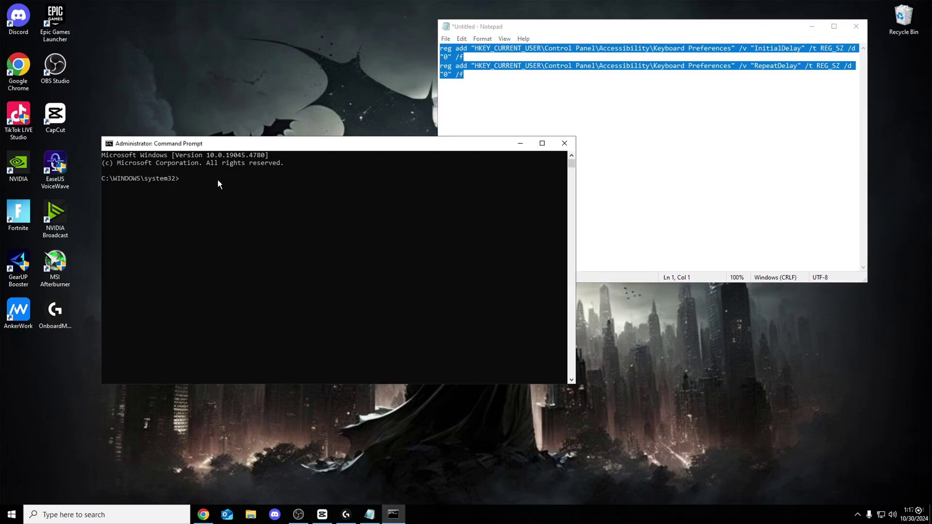
right_click(183, 182)
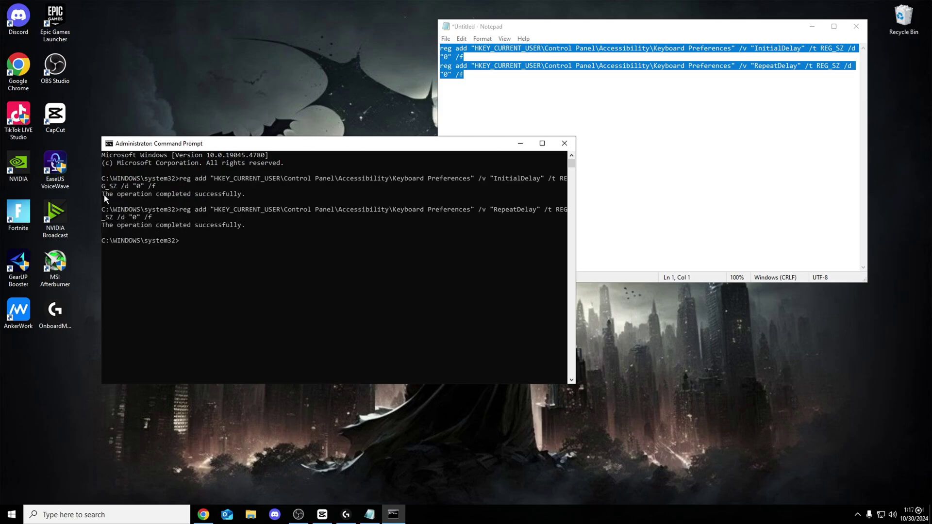
drag(104, 194, 229, 202)
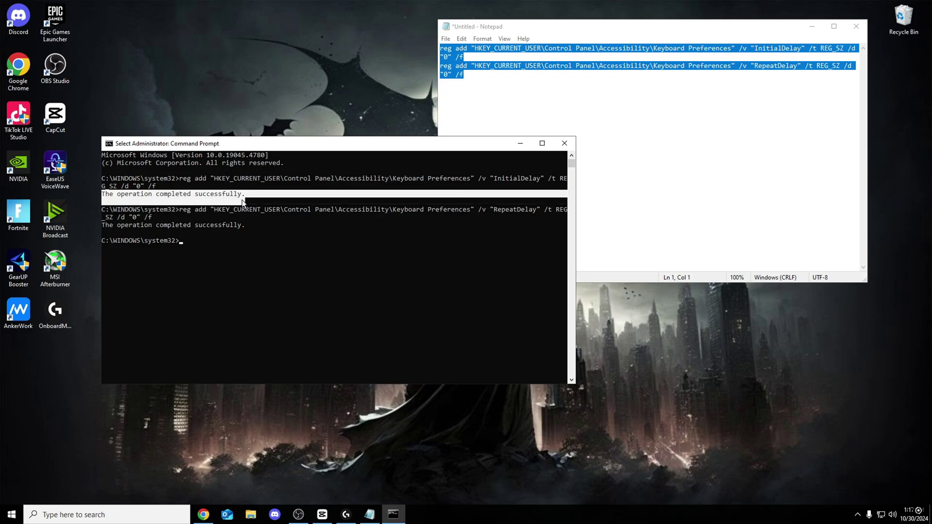
click(276, 218)
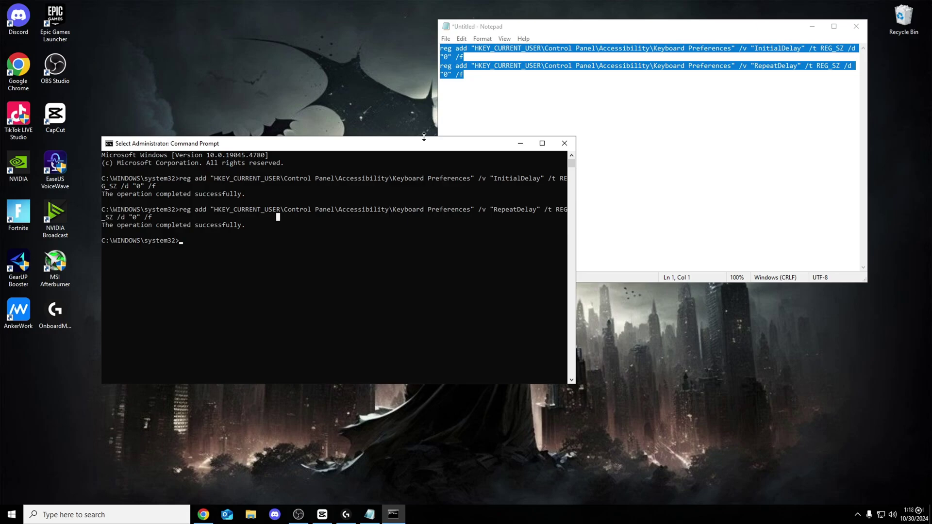
click(564, 144)
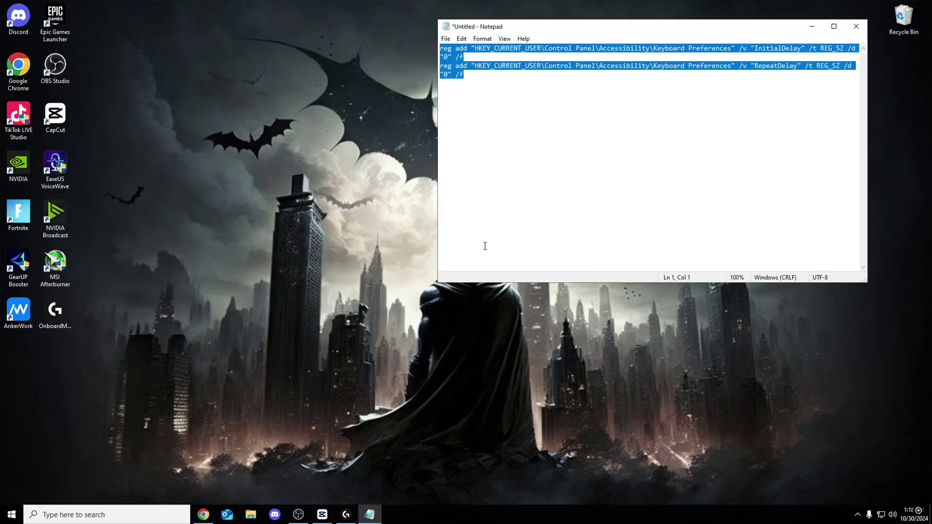
Close Notepad and open the C:\Windows\Temp folder with the 'temp' Run command
key(alt+F4)
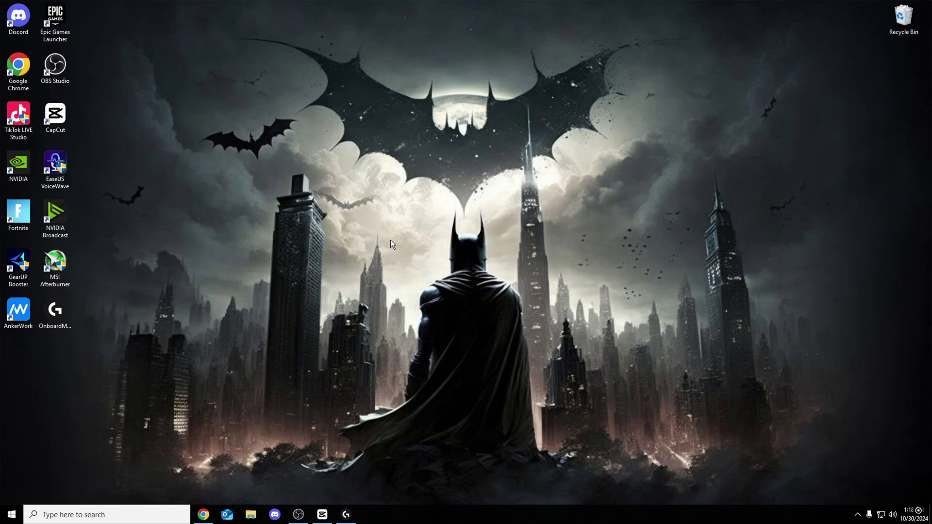
key(super+r)
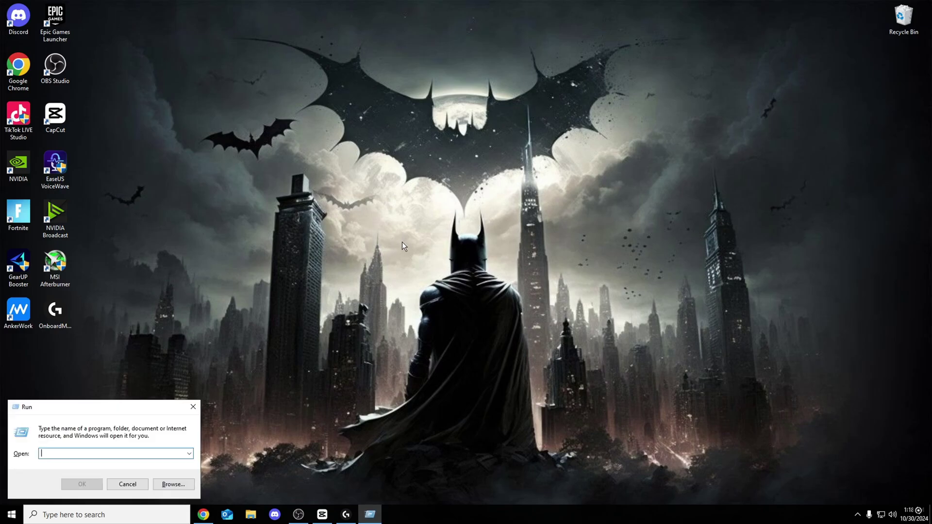
text(temp)
key(Return)
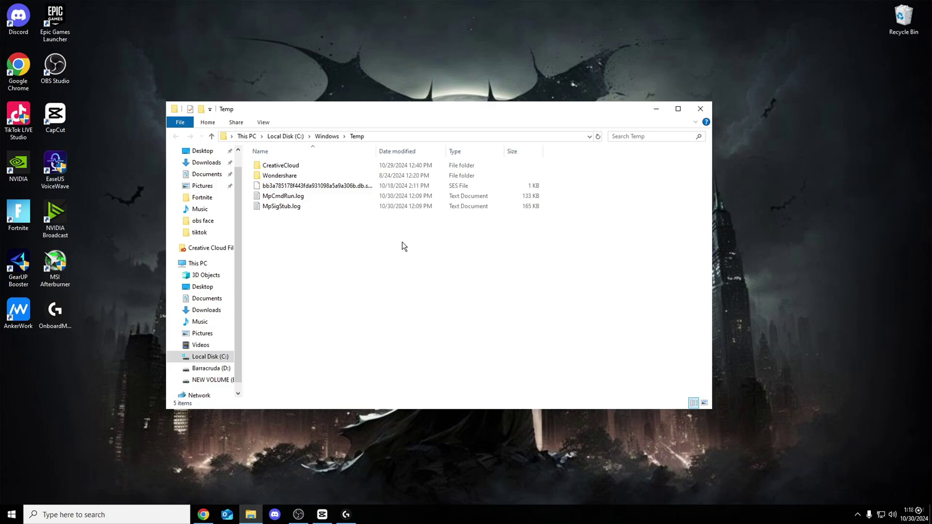
Delete all five items in Windows Temp, skipping the two in-use folders, and close the window
drag(620, 343, 251, 158)
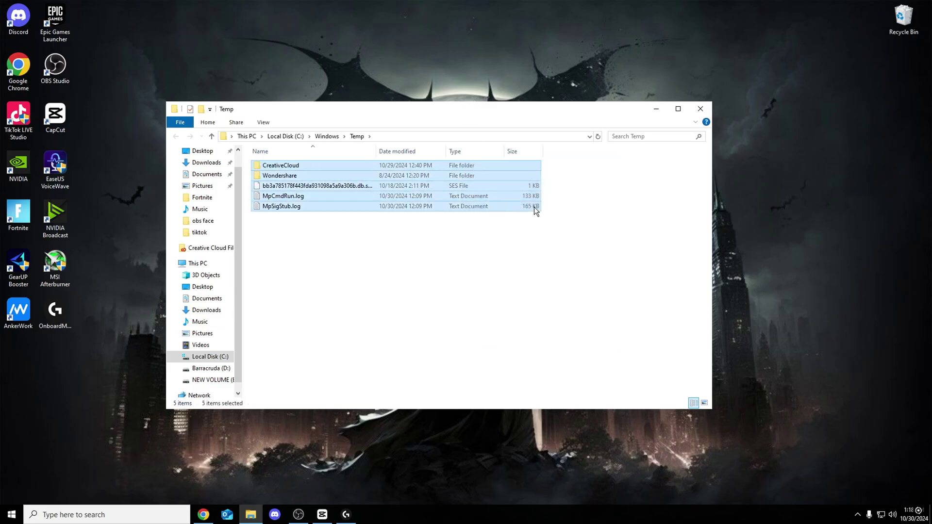
right_click(351, 207)
click(418, 291)
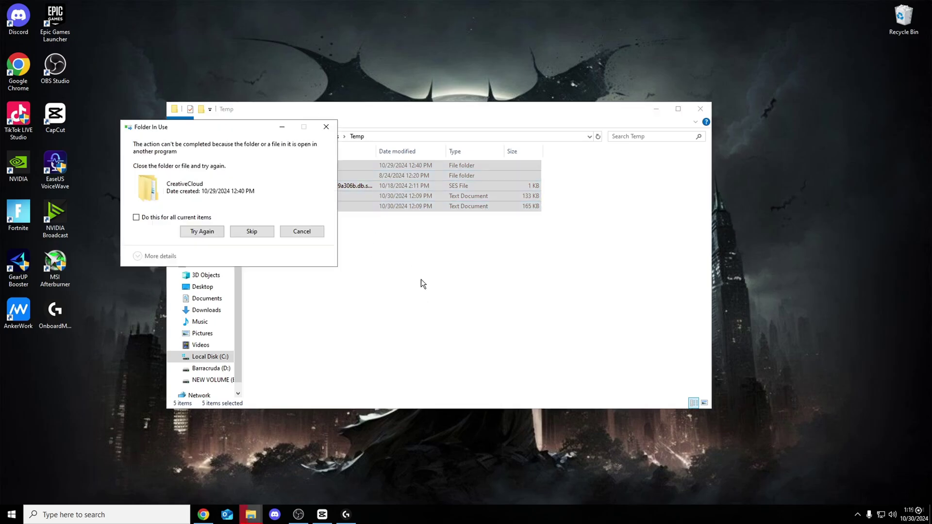
click(136, 217)
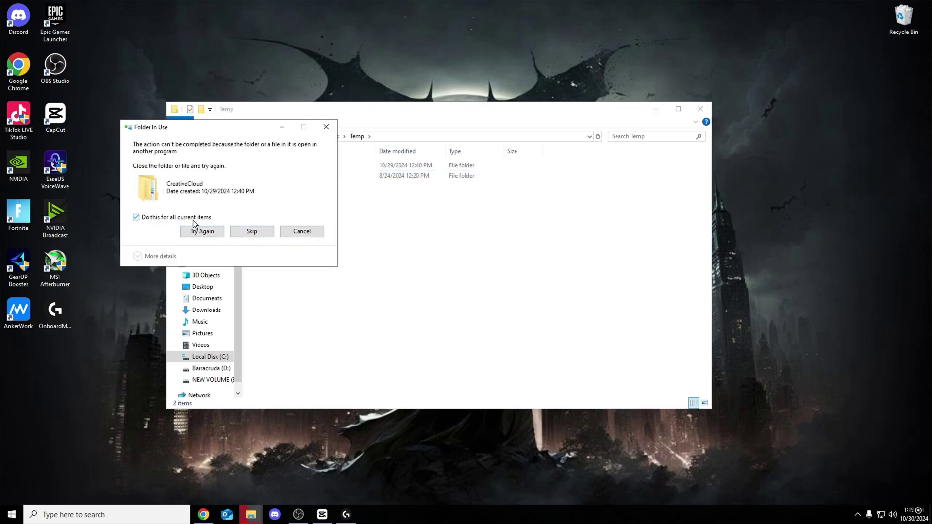
click(260, 231)
click(333, 126)
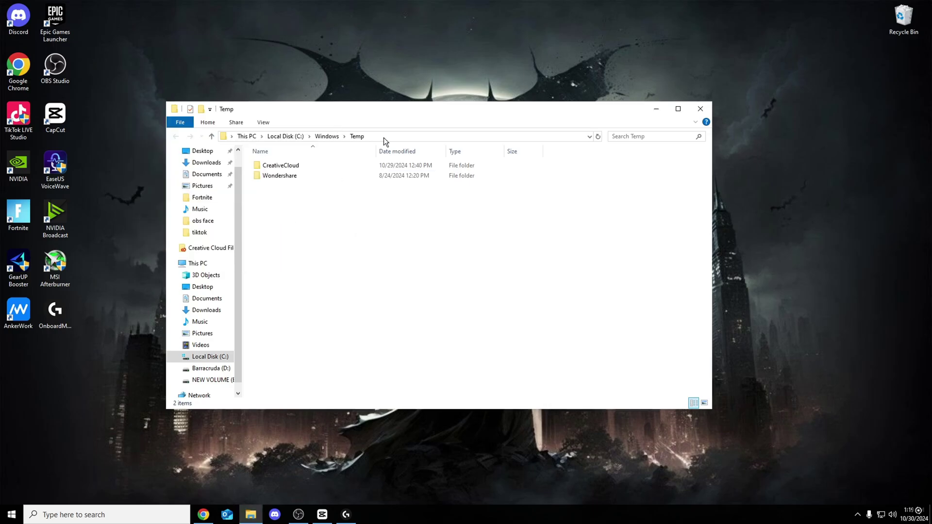
click(700, 109)
key(super+r)
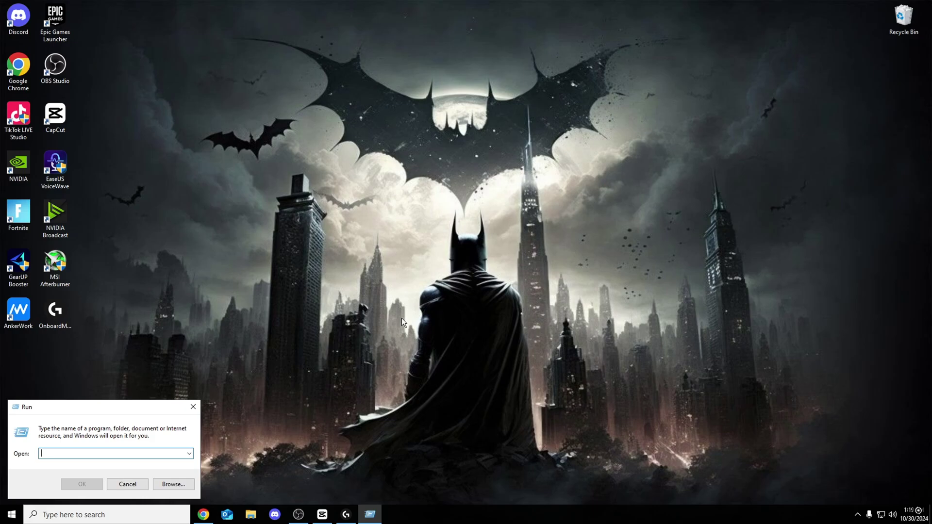
Open %temp% and delete its 219 items, skipping in-use files, then close the window
text(%temp%)
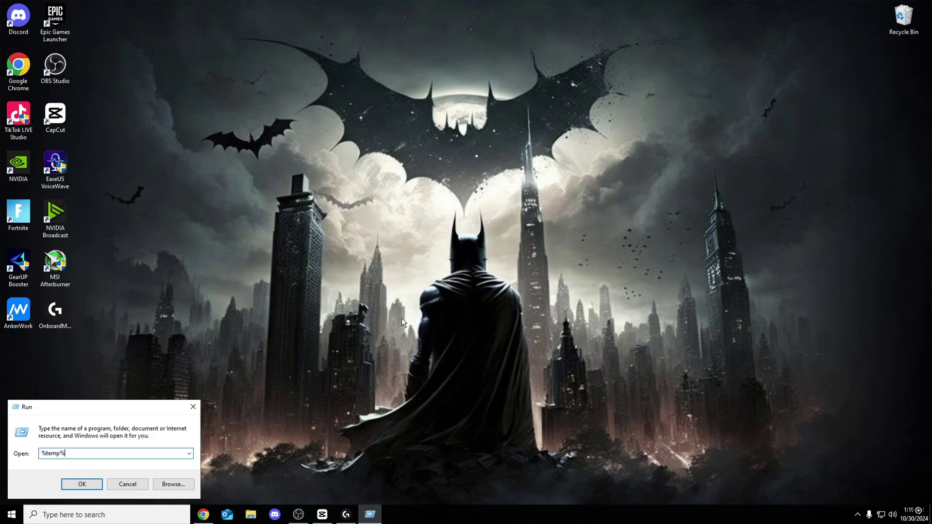
key(Return)
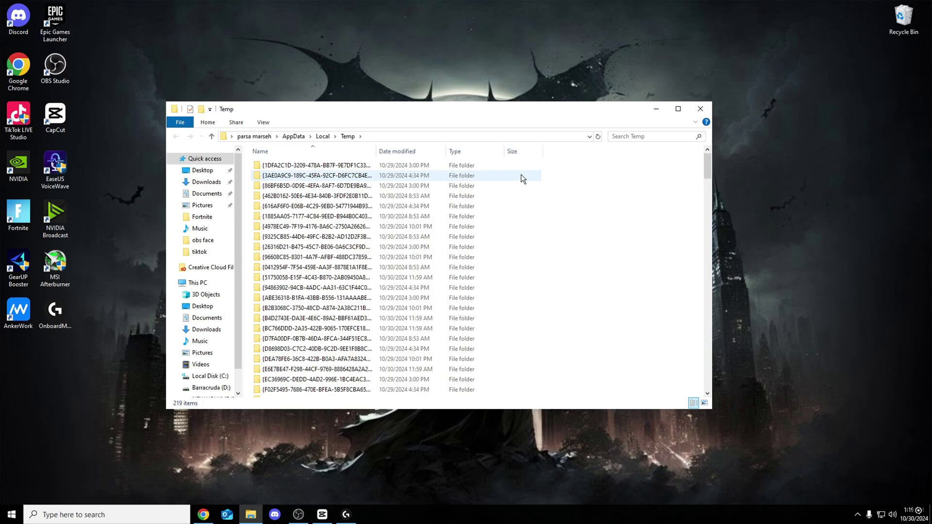
drag(558, 165, 368, 407)
right_click(361, 348)
click(407, 443)
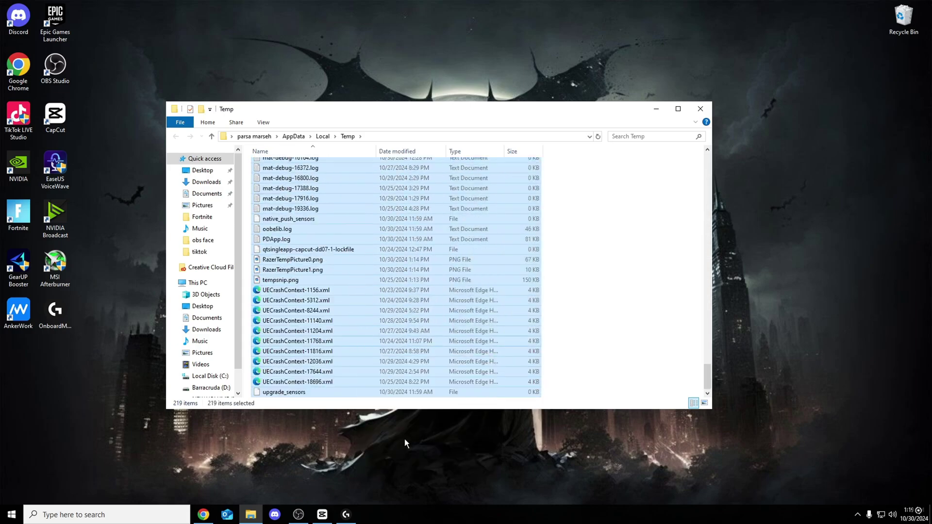
click(373, 217)
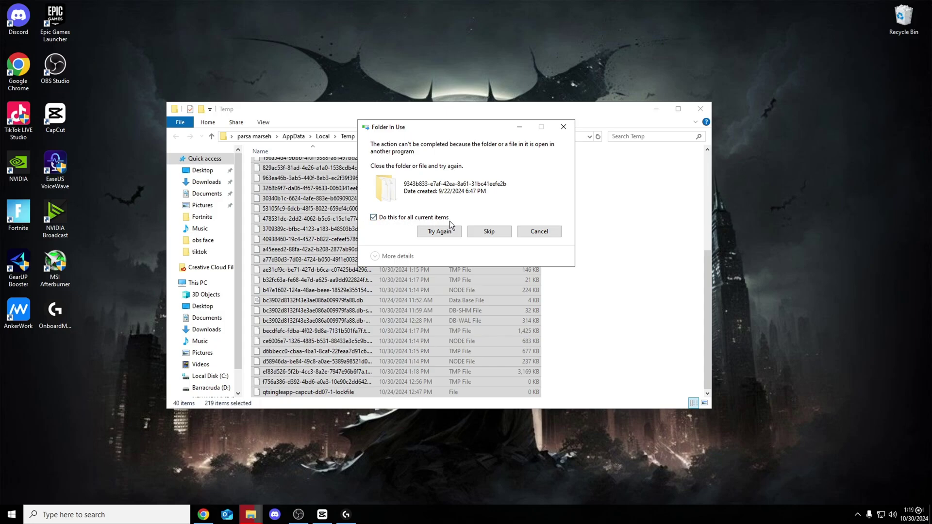
click(488, 231)
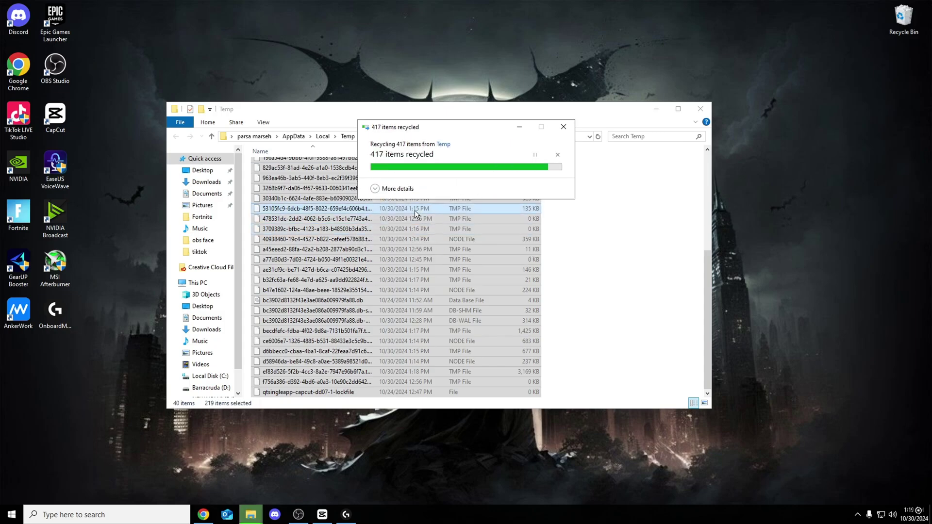
click(700, 108)
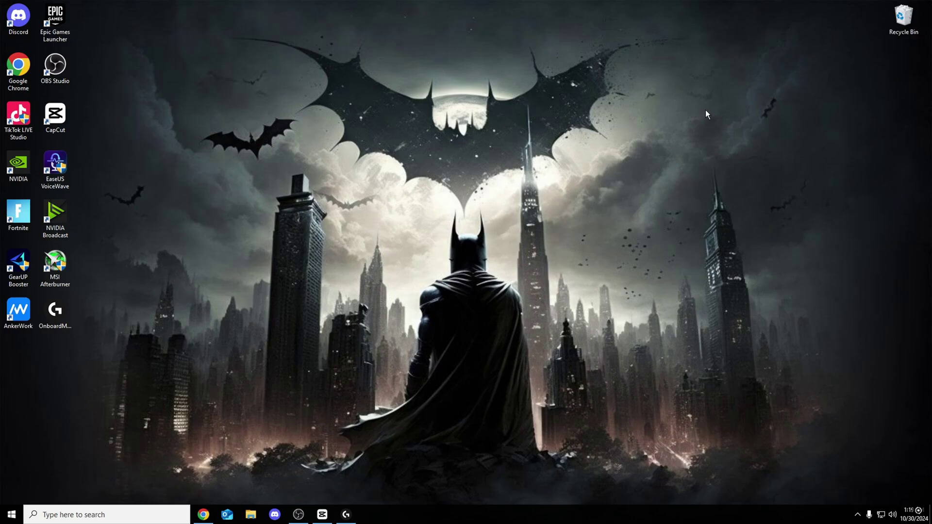
Open the Recycle Bin, permanently delete all 189 items, and close its window
double_click(903, 19)
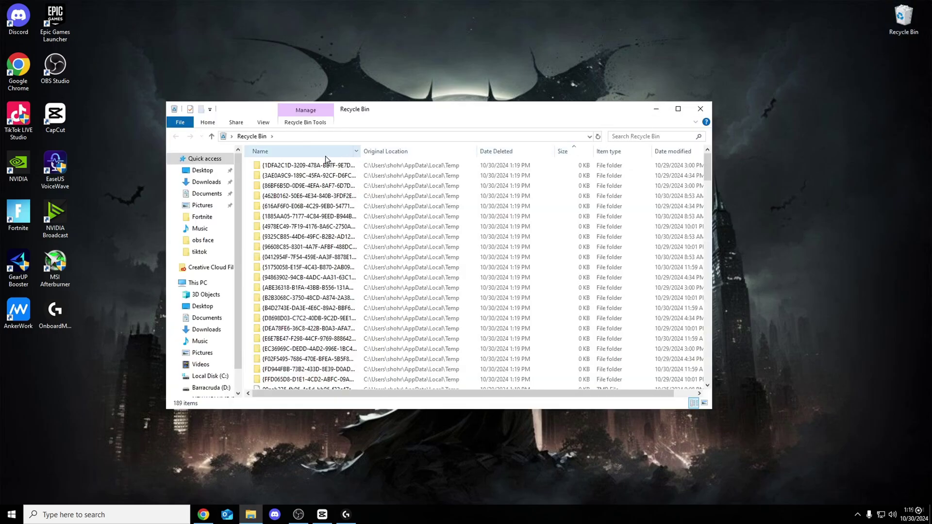
click(257, 166)
drag(251, 167, 582, 492)
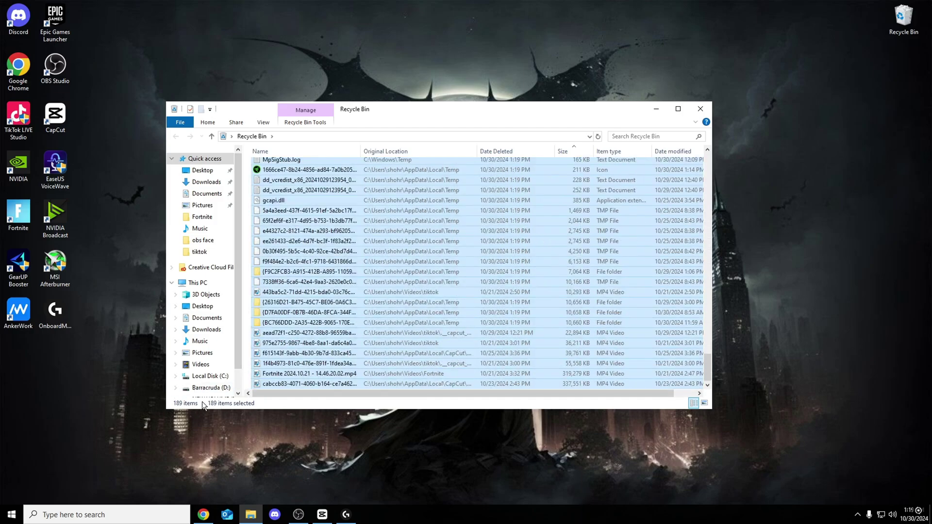
right_click(437, 268)
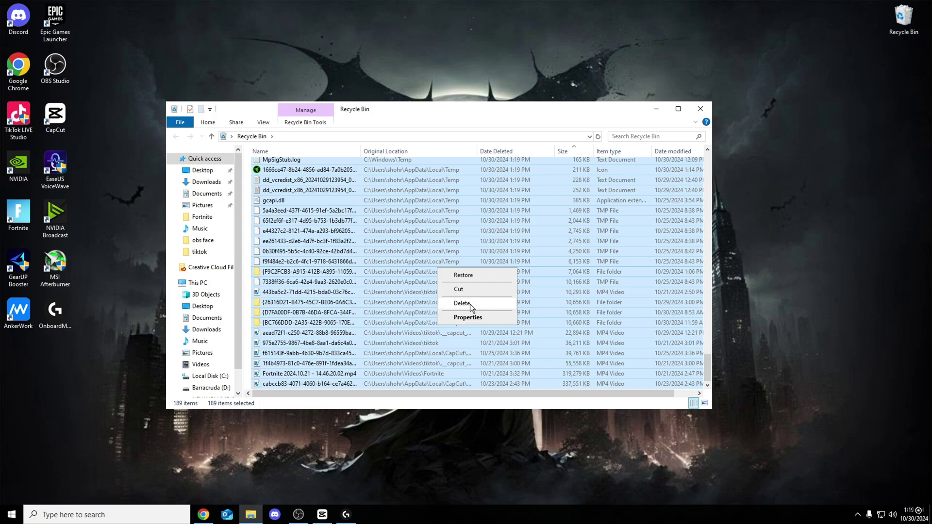
click(469, 304)
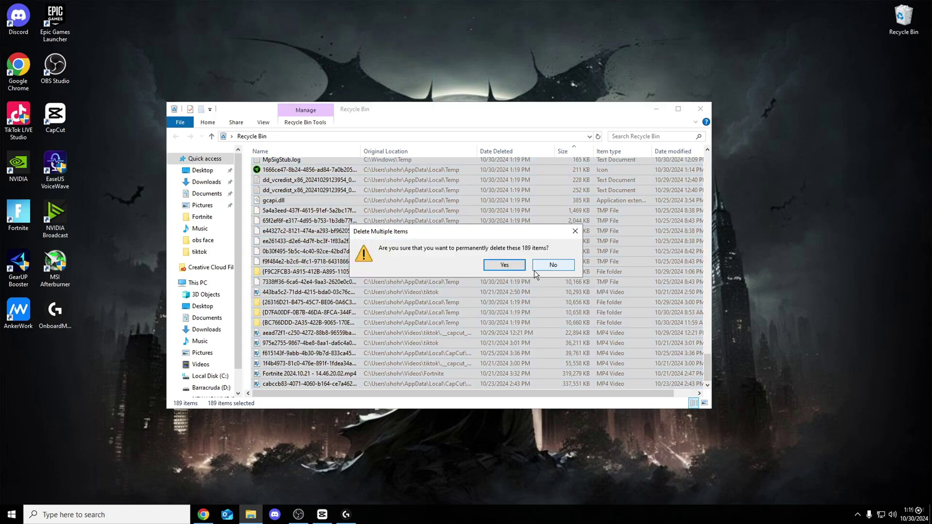
click(500, 267)
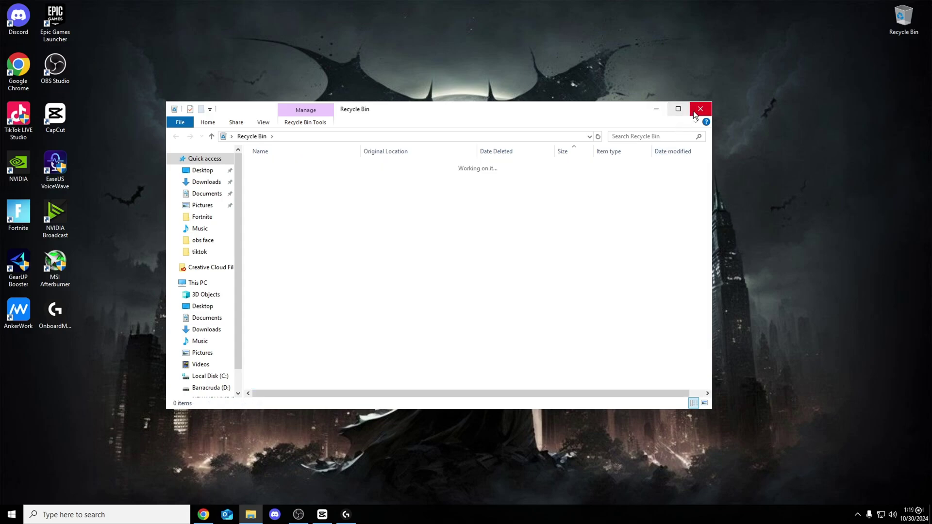
click(694, 110)
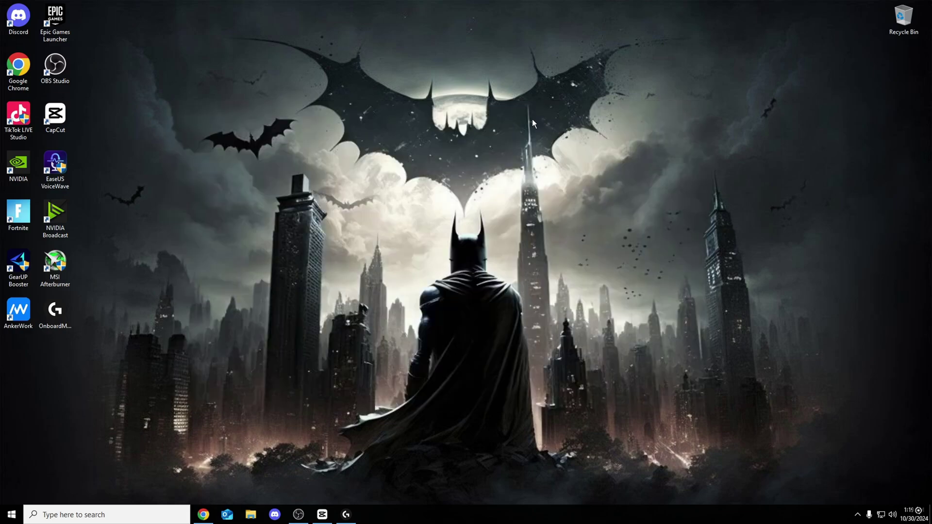